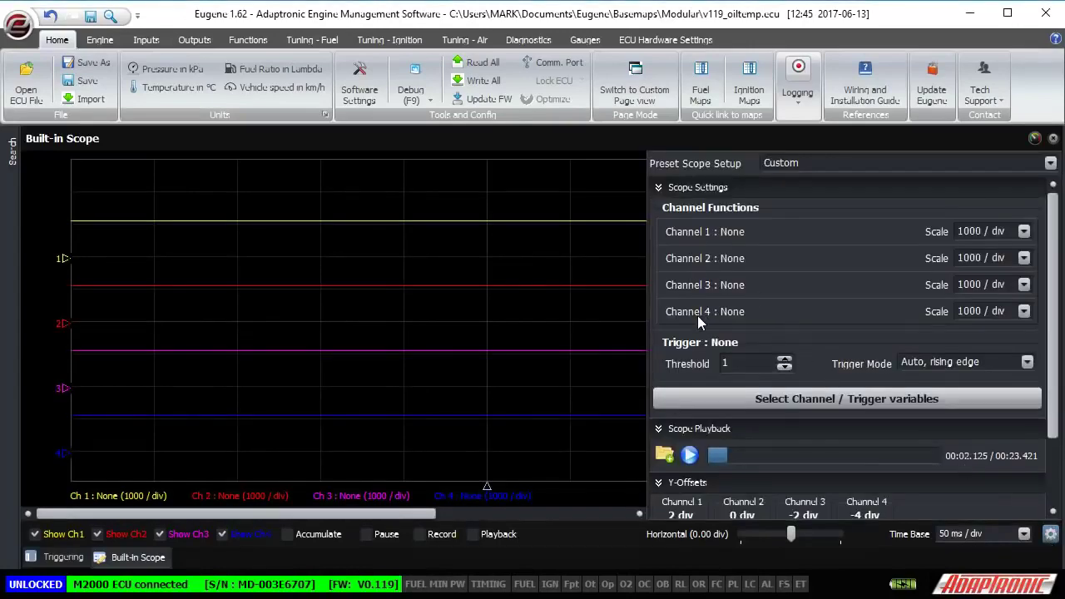
- Open the scope's channel and trigger variable selection and add CAS1 Voltage as a live variable
click(694, 396)
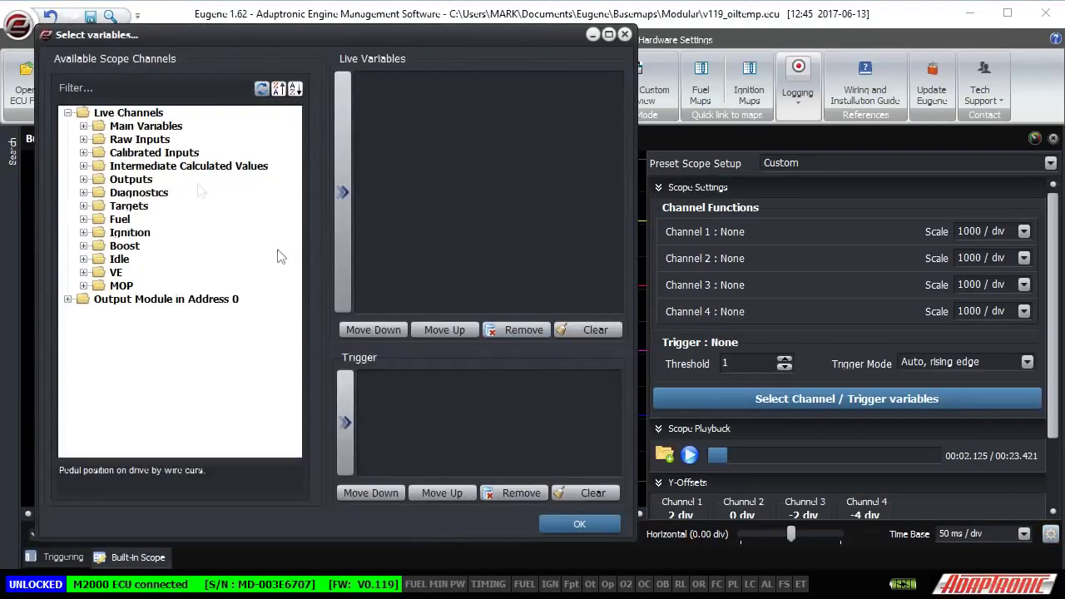
click(111, 85)
text(CAS1)
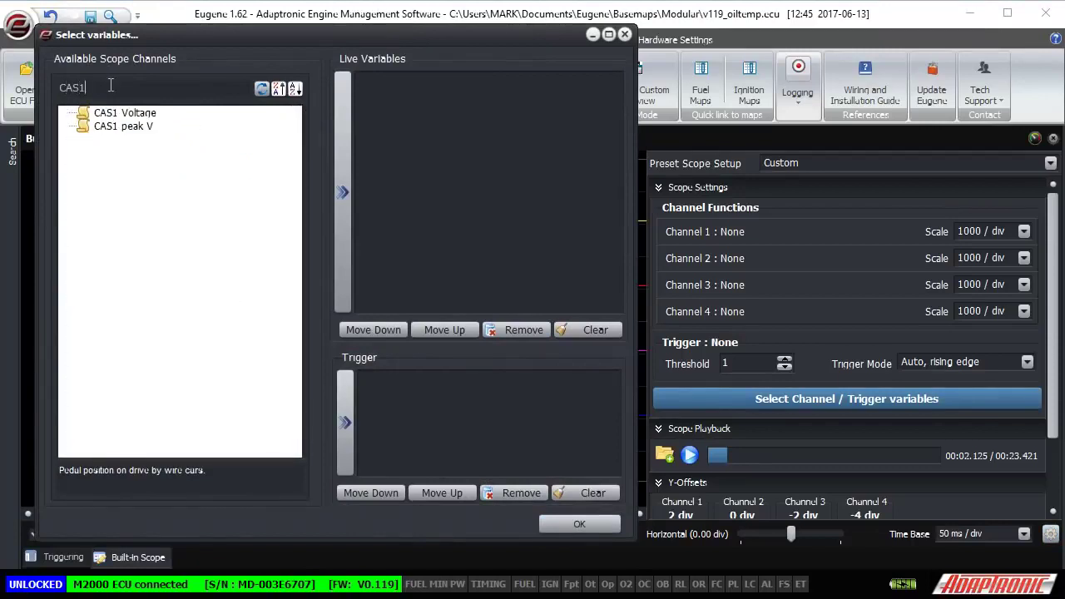
click(133, 112)
drag(269, 169, 371, 78)
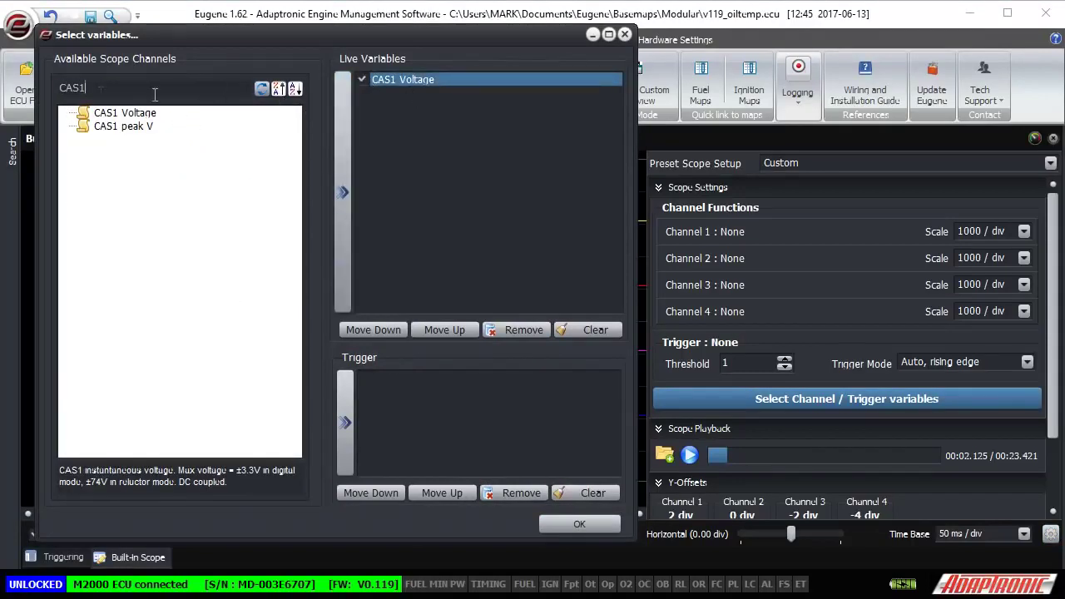
- Filter the available scope channels for O2 and add Voltage_O2_1 to the live variables
key(BackSpace)
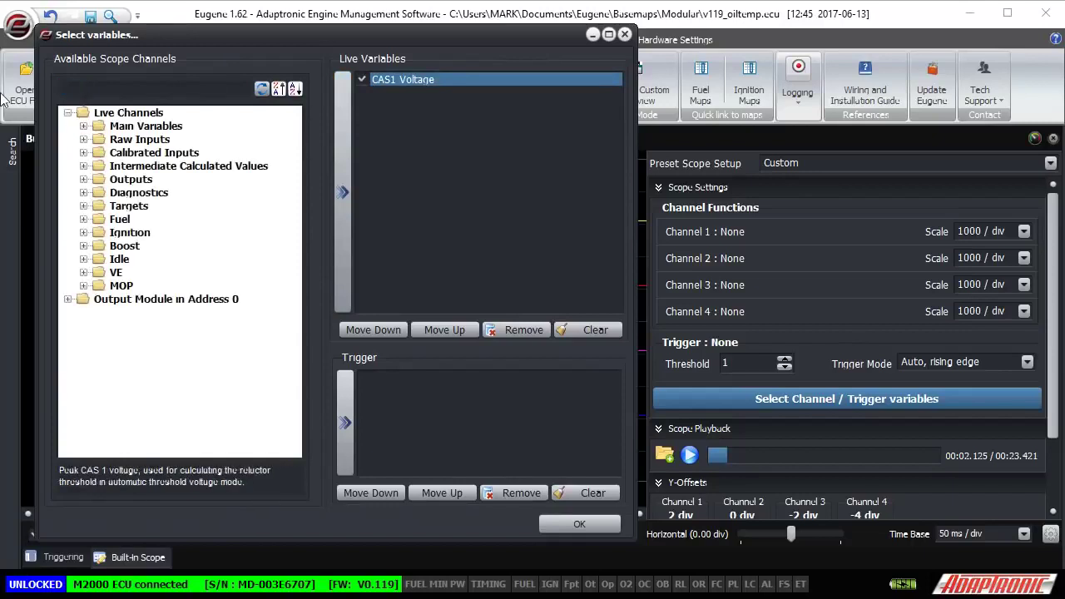
text(oi)
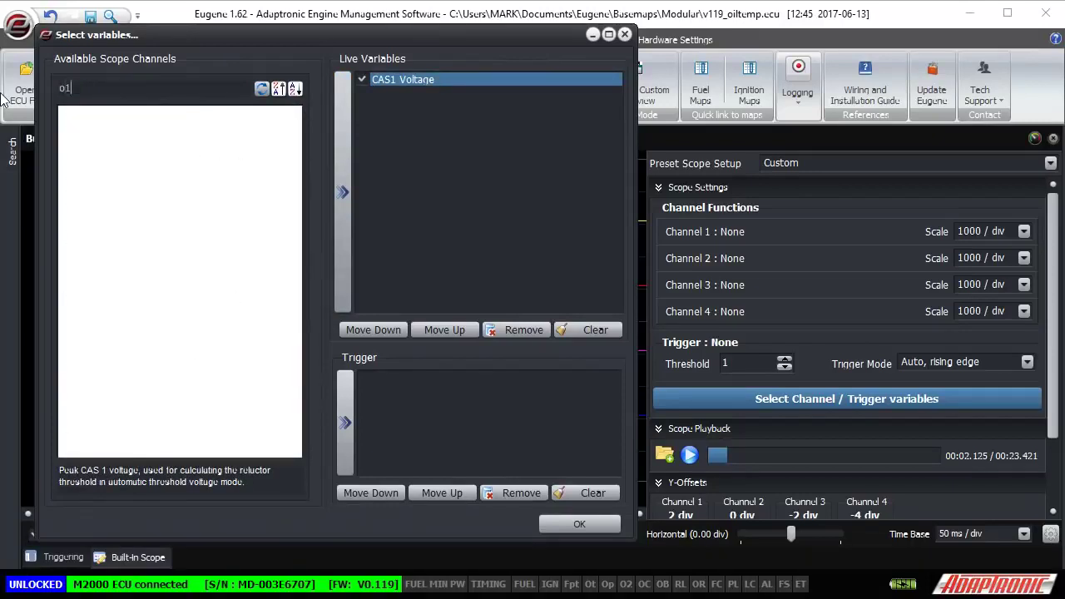
key(BackSpace)
text(2)
drag(157, 109, 342, 192)
- Filter the available channels by "curren" and add Current engine angle to the live variables
double_click(65, 87)
key(BackSpace)
text(curren)
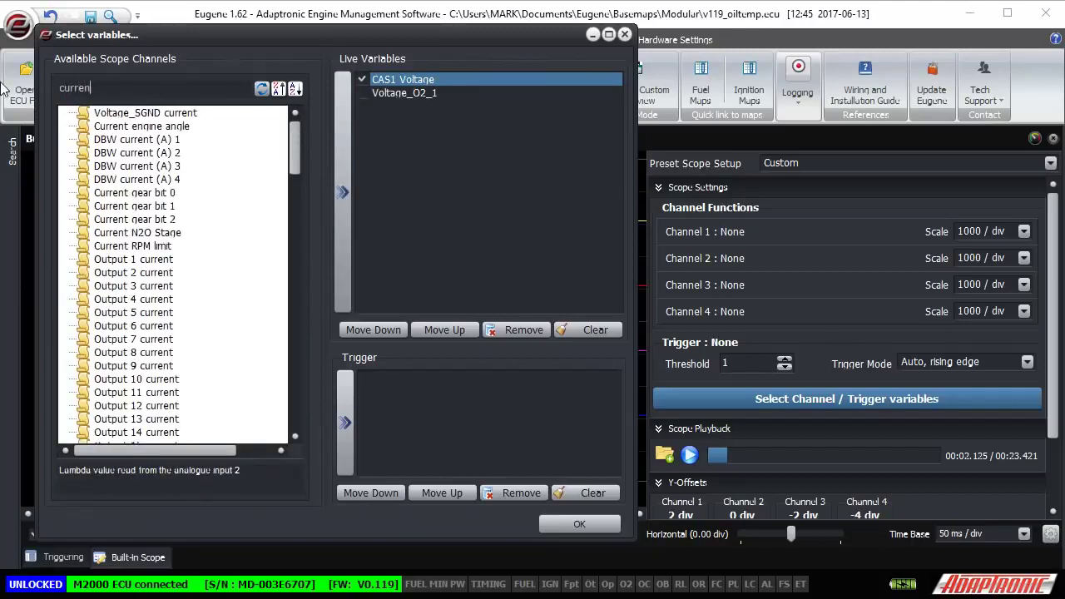
click(141, 125)
click(342, 191)
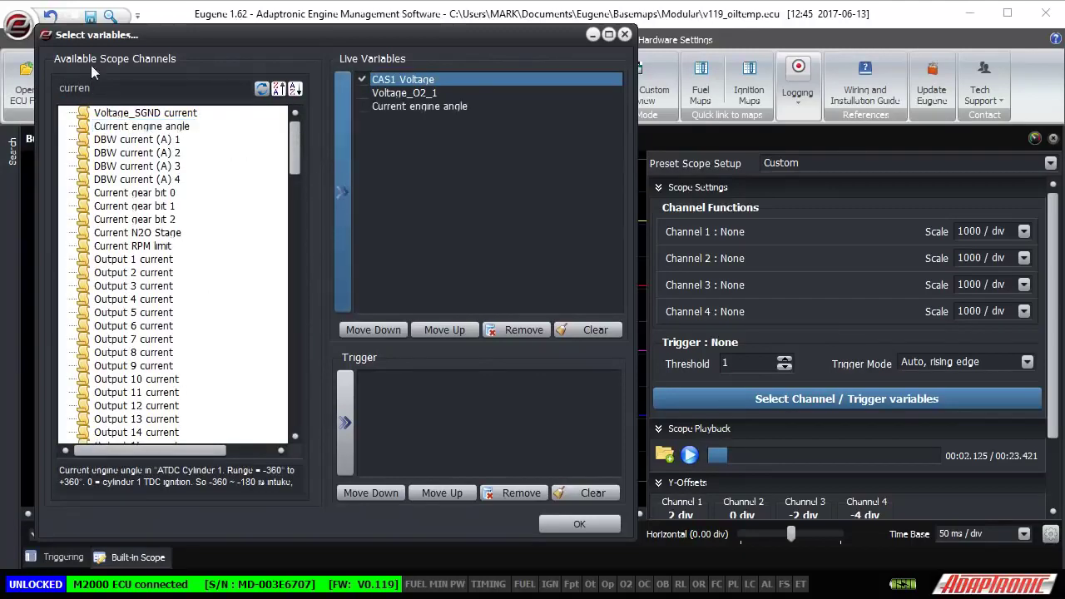
- Filter the available channels by "IMAP" and add the IMAP channel to the live variables
double_click(144, 88)
key(BackSpace)
text(IMAP)
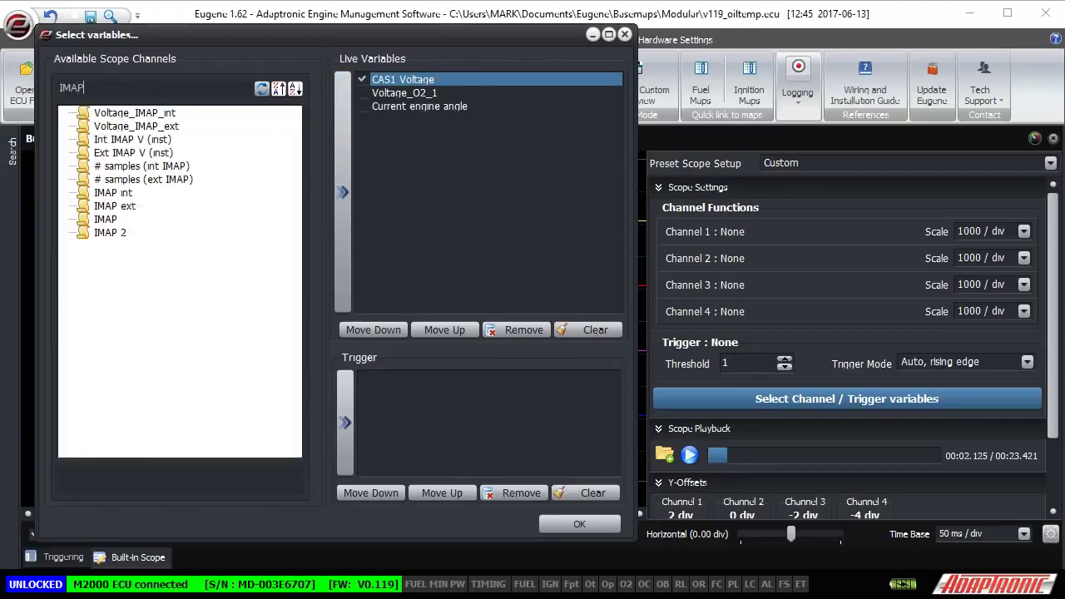
click(107, 221)
click(342, 215)
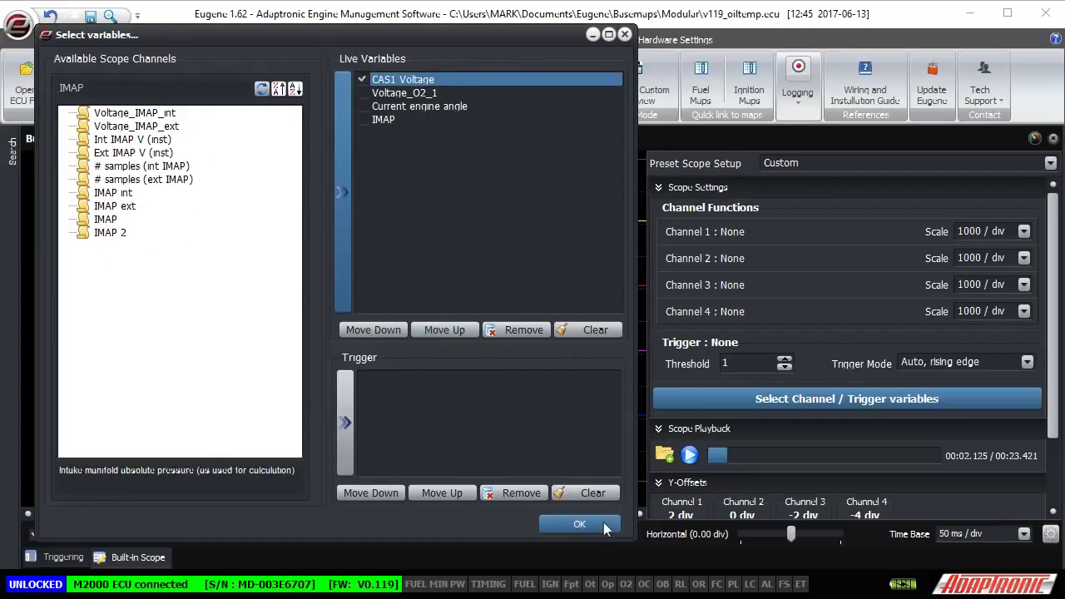
- Enable the Voltage_O2_1, Current engine angle and IMAP live variables and apply the selection
click(362, 92)
click(362, 106)
click(363, 119)
click(587, 527)
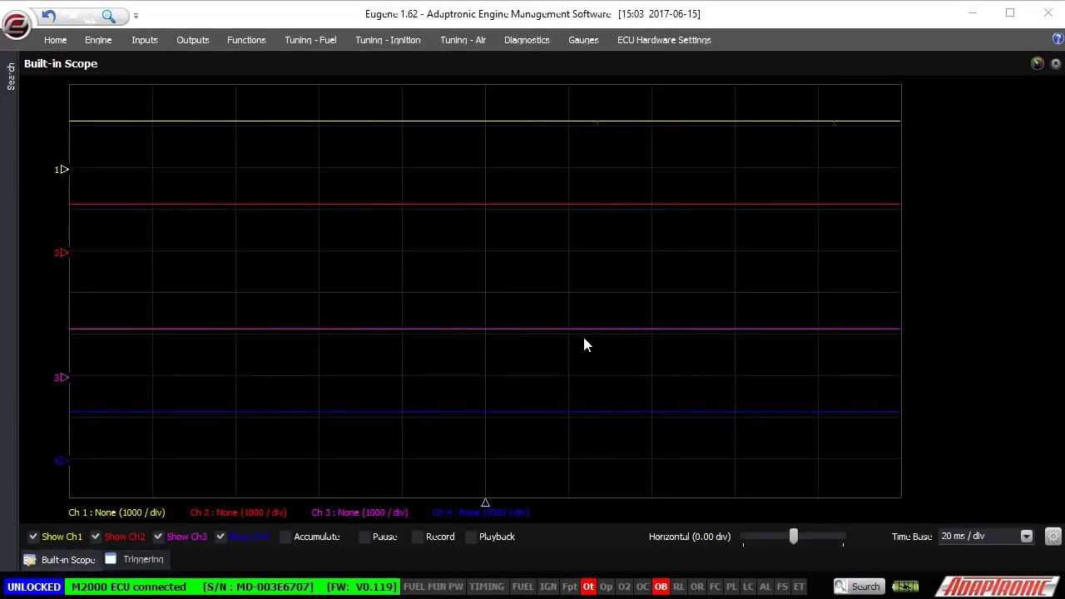
- Set the scope's time base to 100 ms / div and show the scope settings
click(1026, 537)
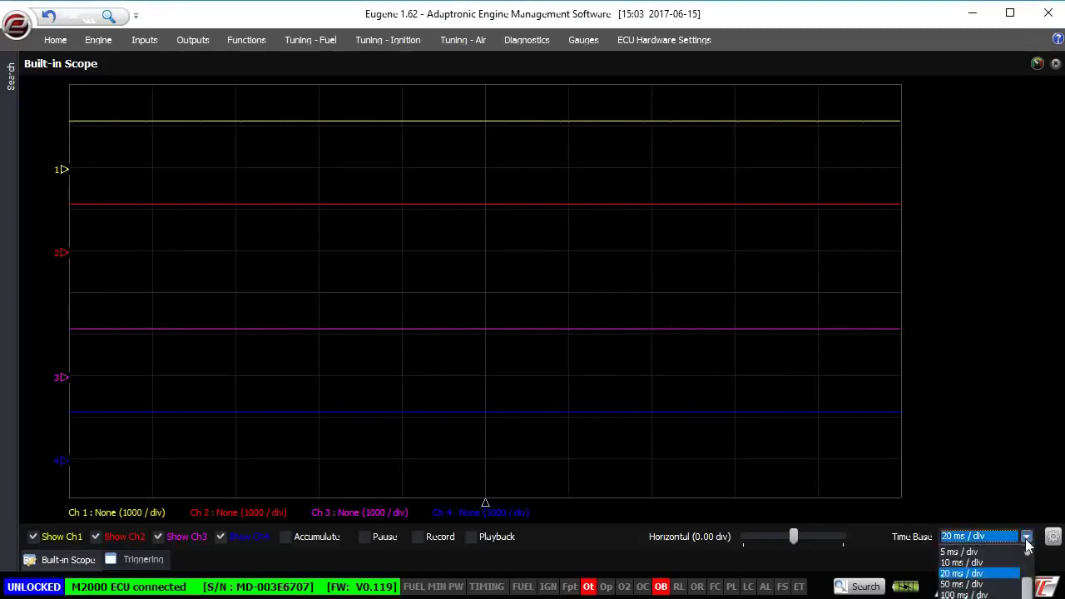
click(997, 594)
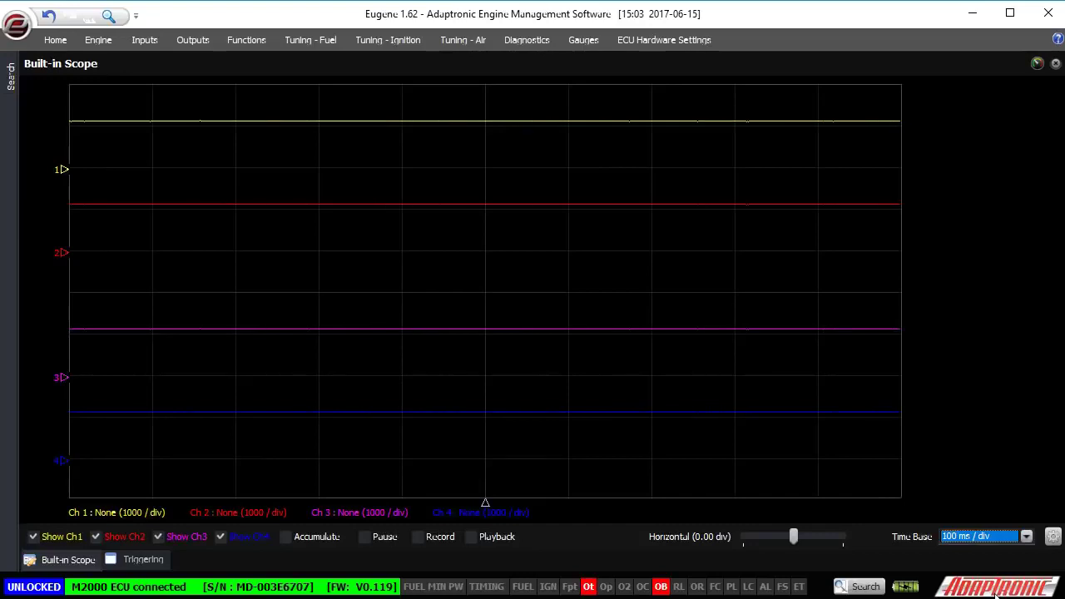
click(1052, 537)
- Open the channel selection, filter by "cas1" and add CAS1 Voltage to the live variables
click(852, 324)
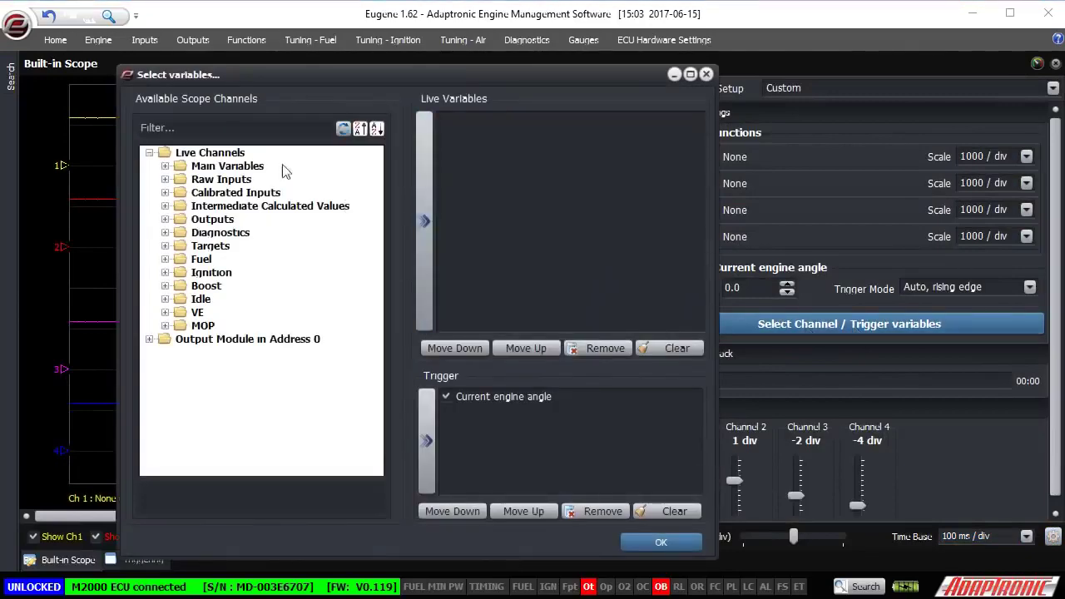
click(275, 129)
text(cas1)
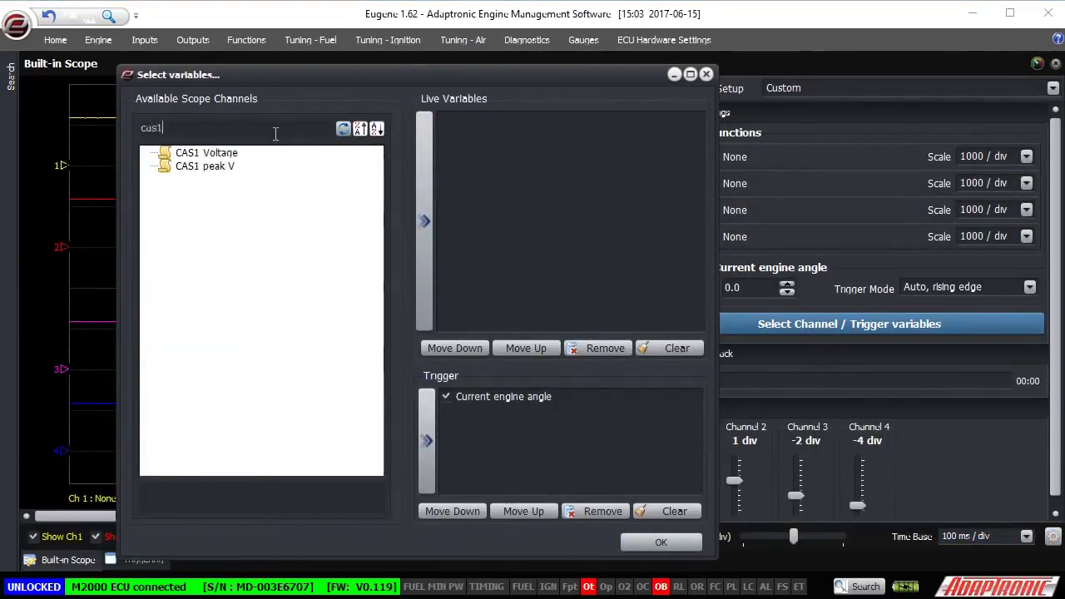
click(250, 155)
click(423, 221)
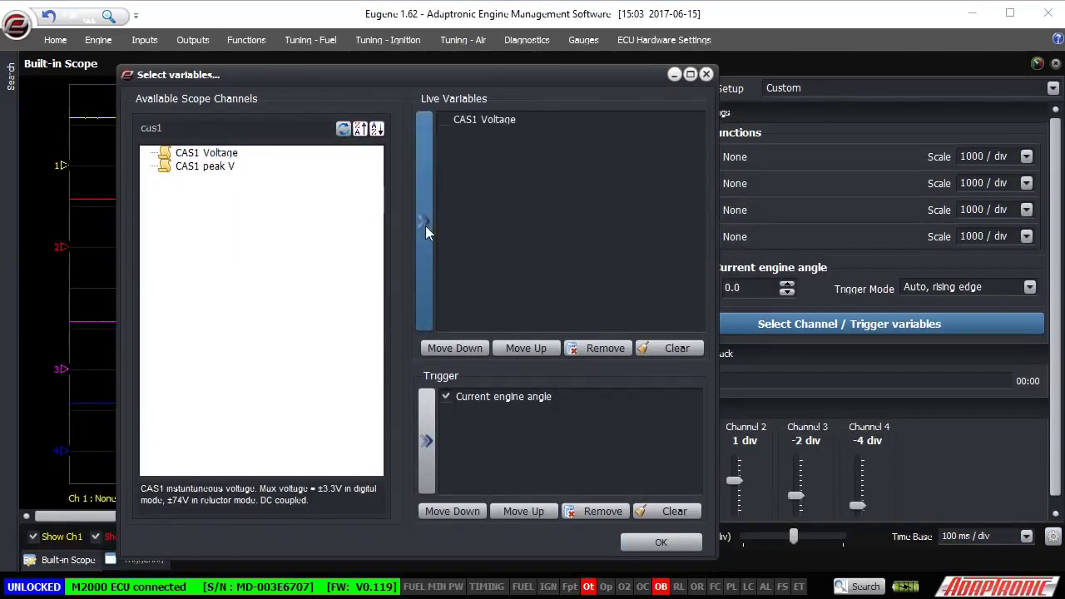
- Change the channel filter to "cas2" and add CAS2 Voltage to the live variables
click(232, 130)
key(BackSpace)
text(2)
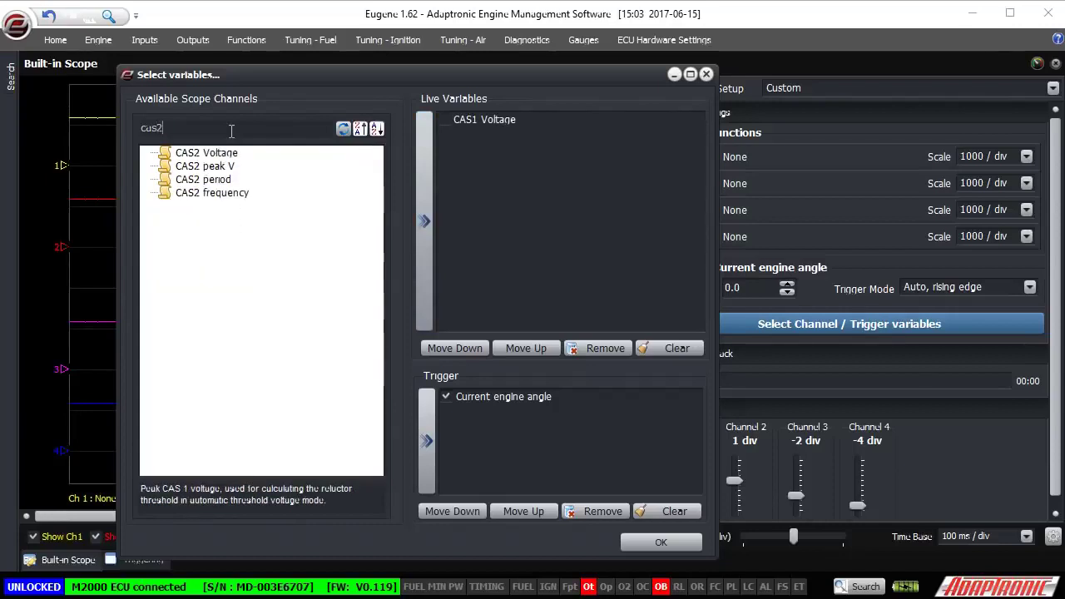
click(208, 153)
click(430, 244)
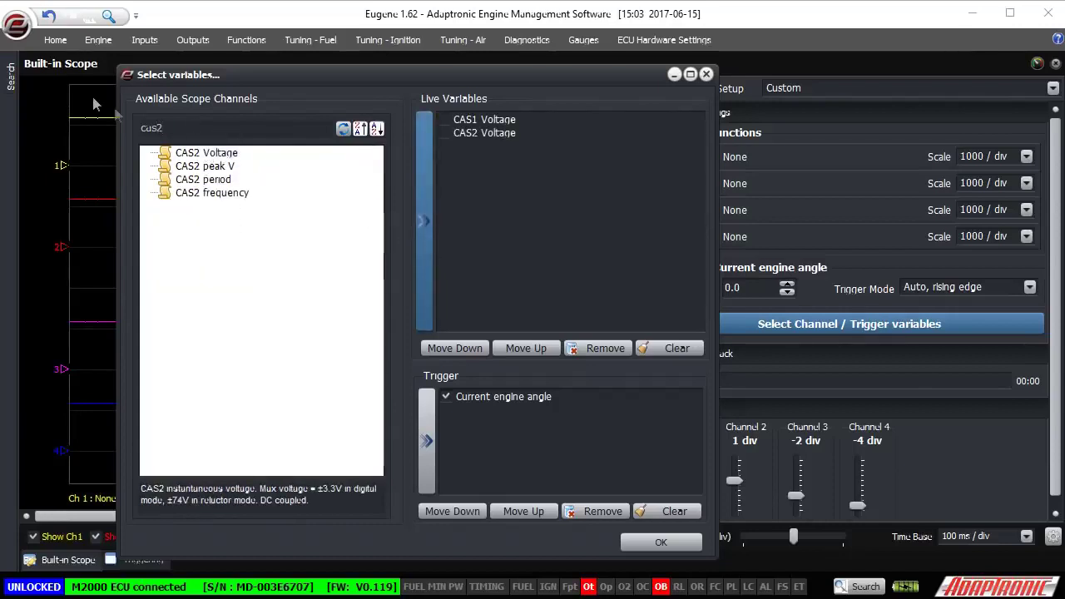
- Find and add Current engine angle to the live variables, enable all three live channels and apply the selection
double_click(151, 128)
text(current)
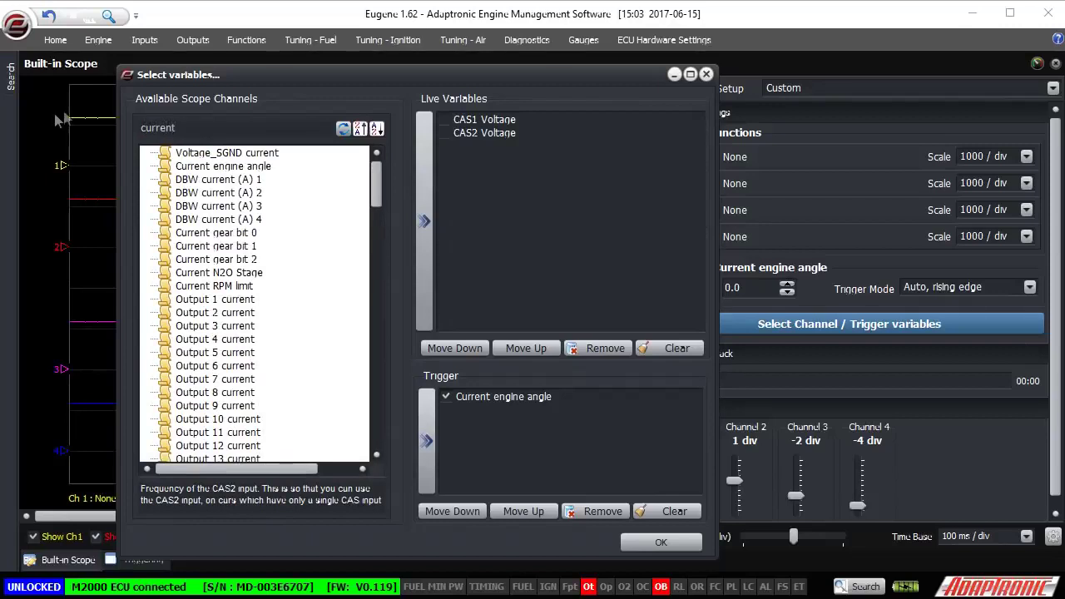
click(220, 166)
click(421, 224)
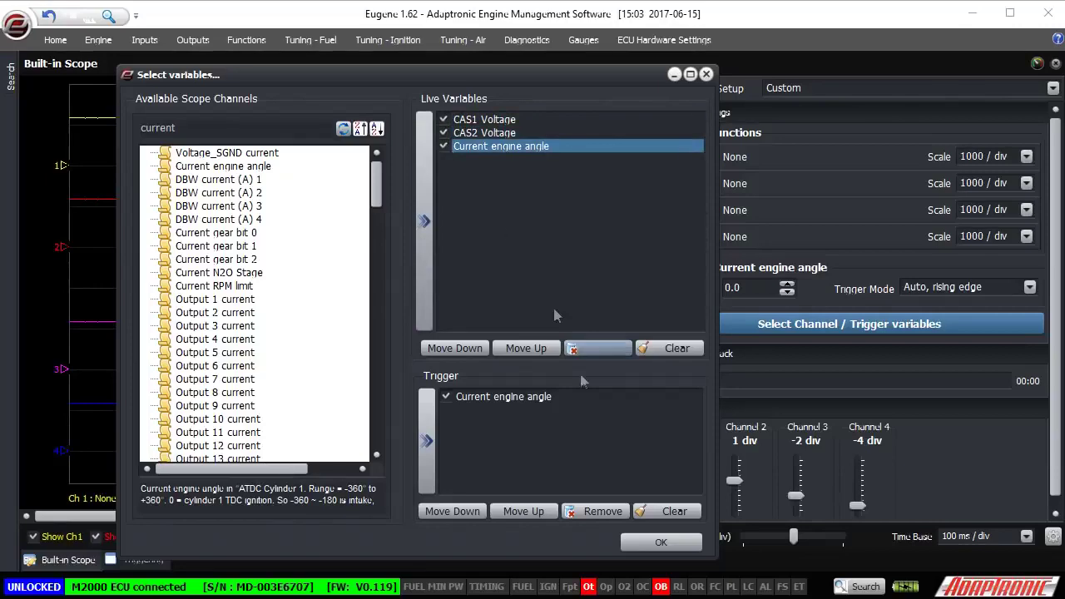
click(646, 541)
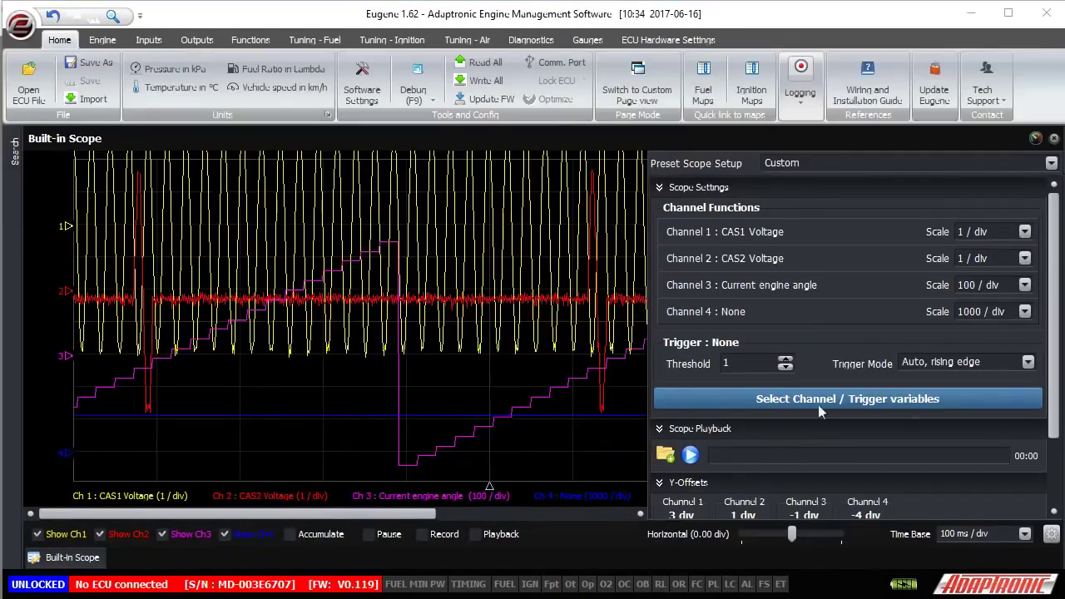
- Choose "Auto, rising edge" as the scope's trigger mode
click(928, 363)
click(924, 379)
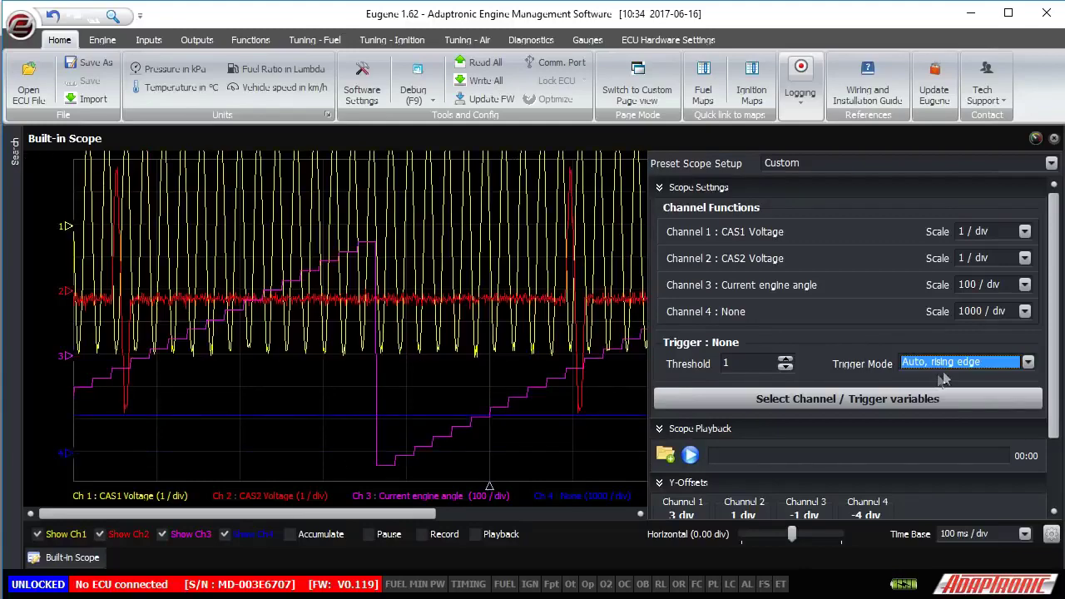
- Set the scale of the CAS1 and CAS2 Voltage channels to 5 / div and Current engine angle to 100 / div
click(1024, 233)
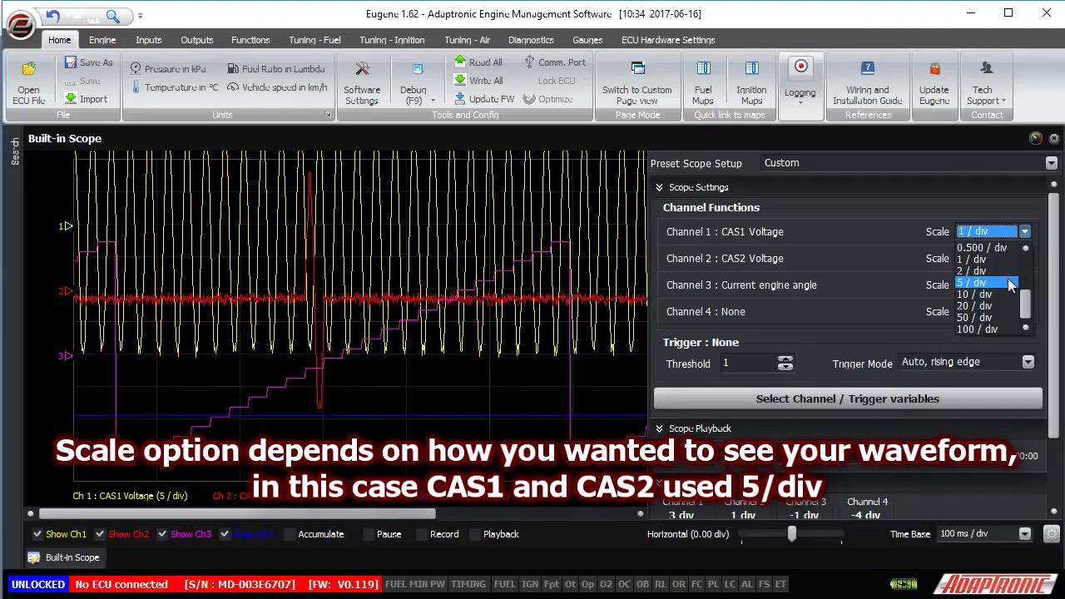
click(1009, 284)
click(1012, 256)
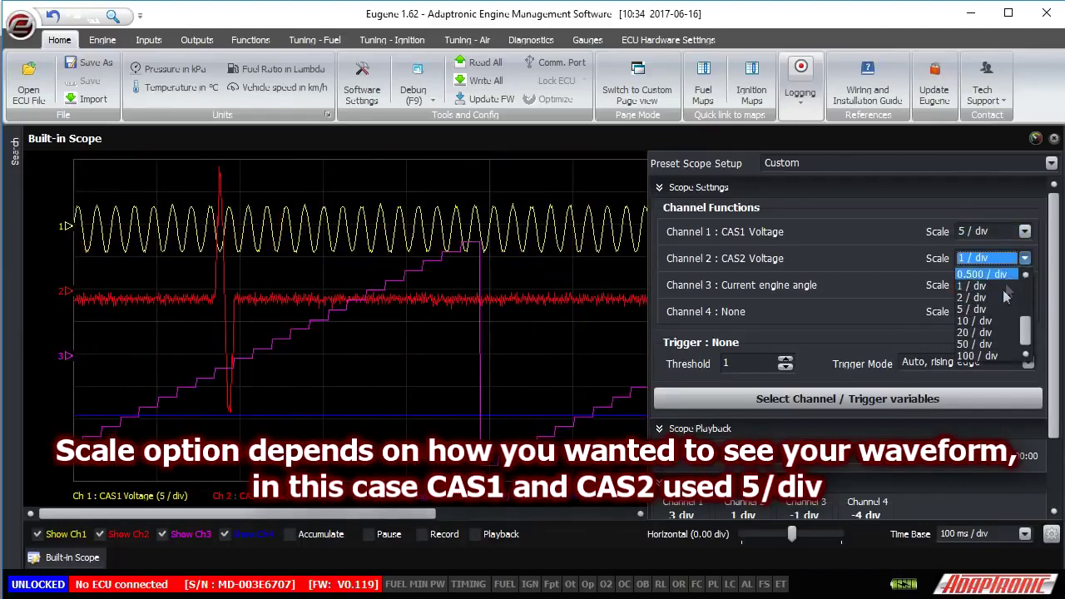
click(999, 312)
click(999, 286)
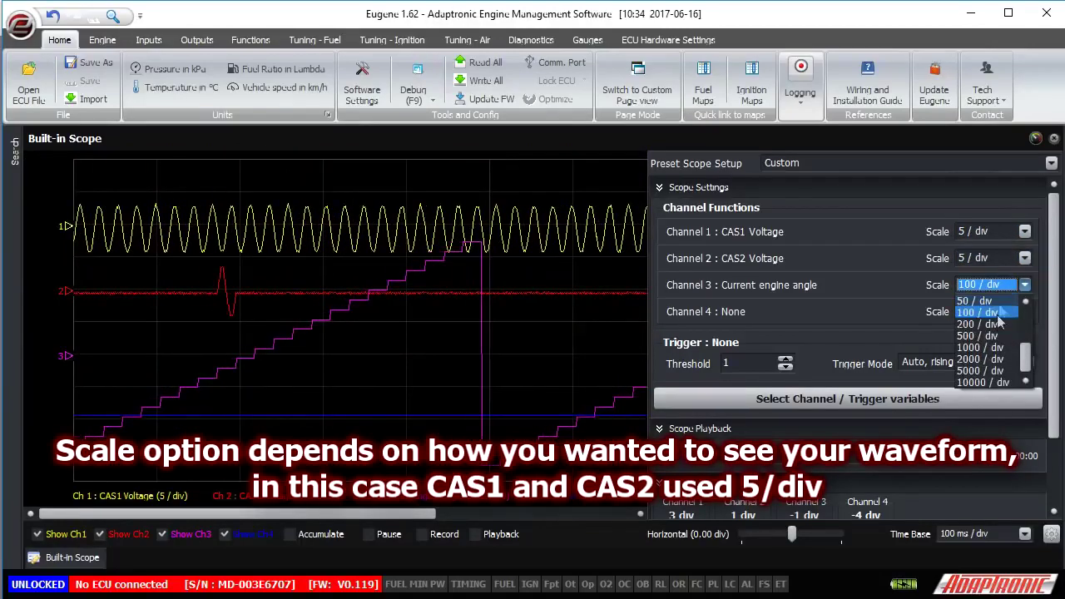
click(994, 321)
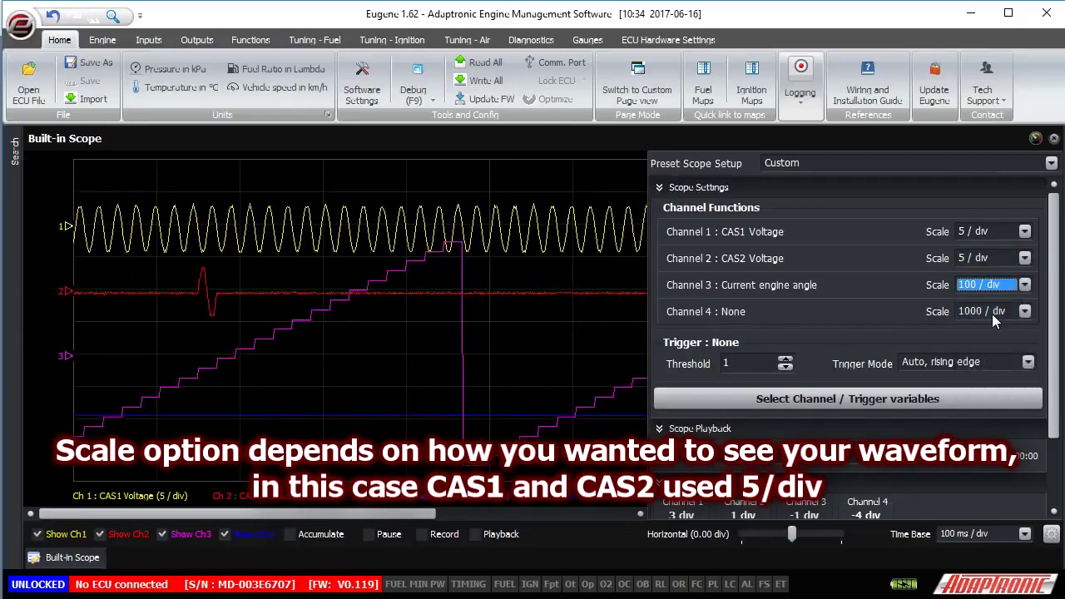
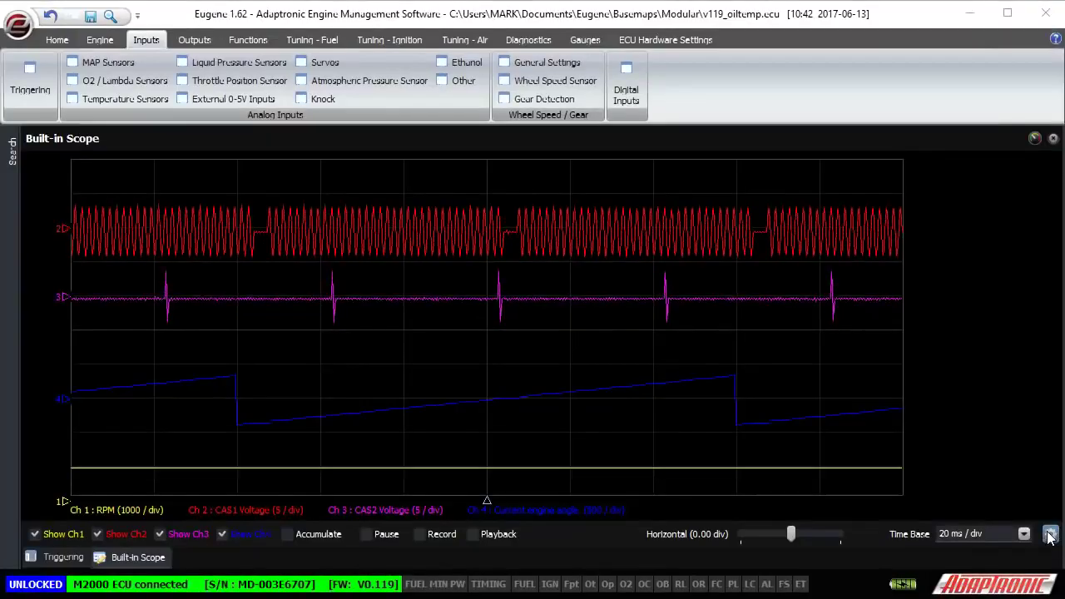
- Open the channel selection, filter by "tr" and locate the Trigger error angle and Trigger error count channels
click(892, 399)
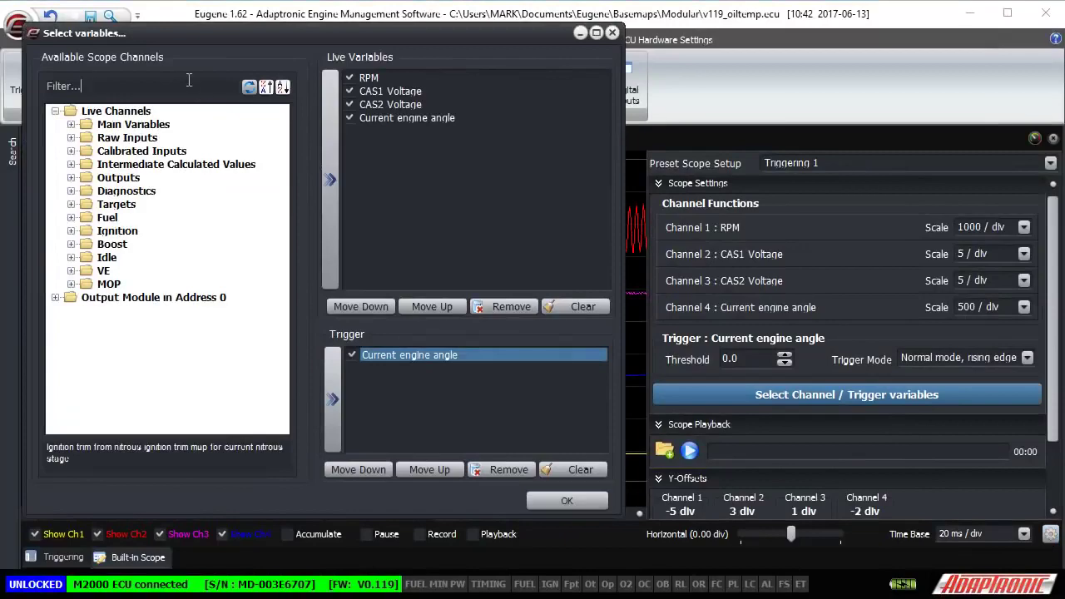
text(tr)
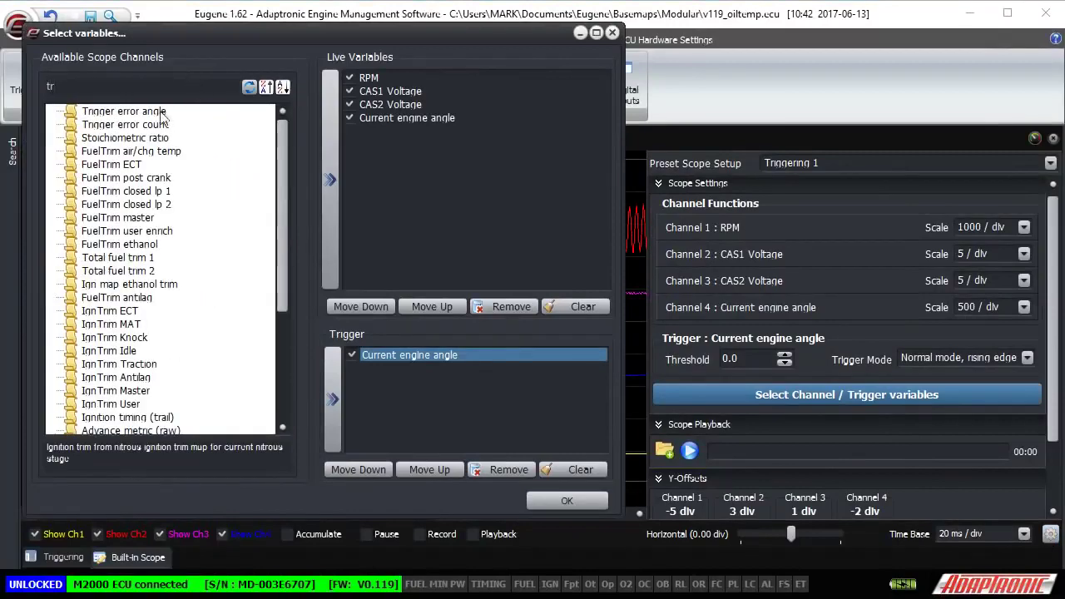
click(161, 111)
click(151, 126)
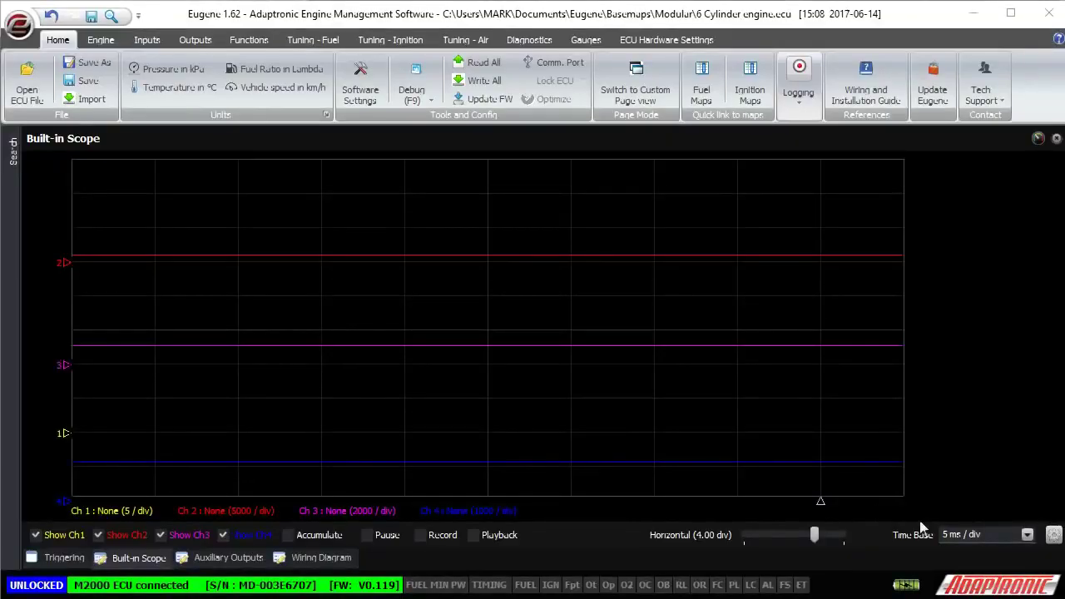
- Open the scope settings and channel selection, filter by "trigg" and add Trigger error count to the live variables
click(1053, 535)
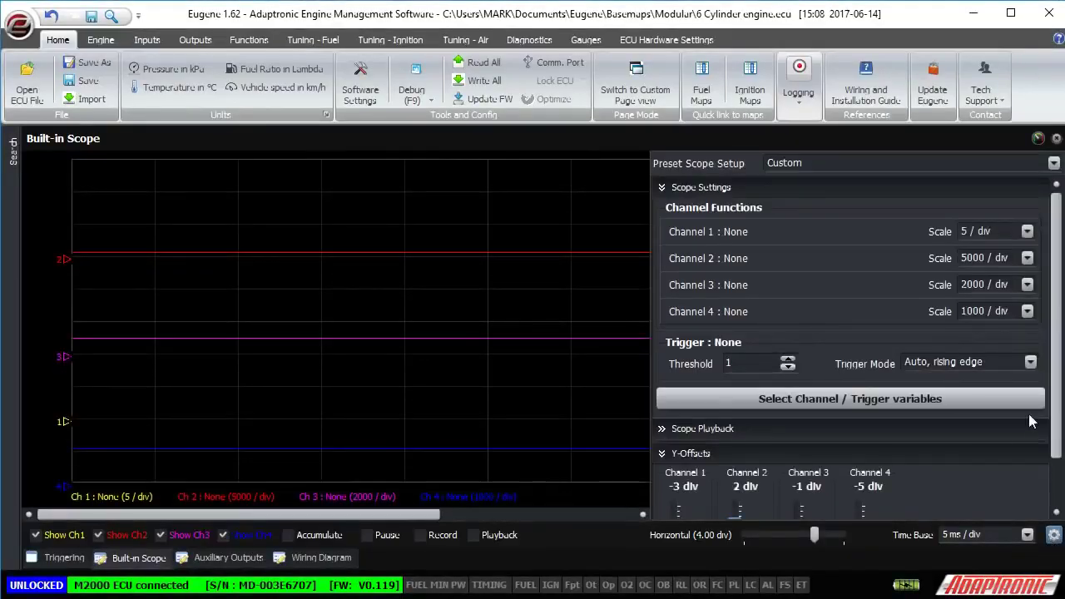
click(795, 397)
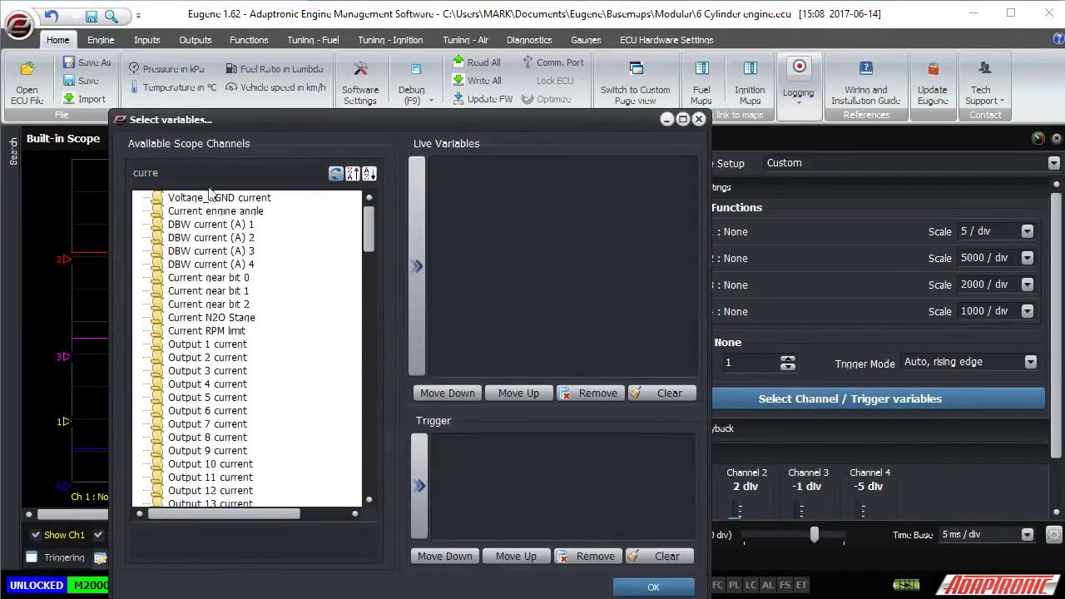
drag(173, 174, 52, 170)
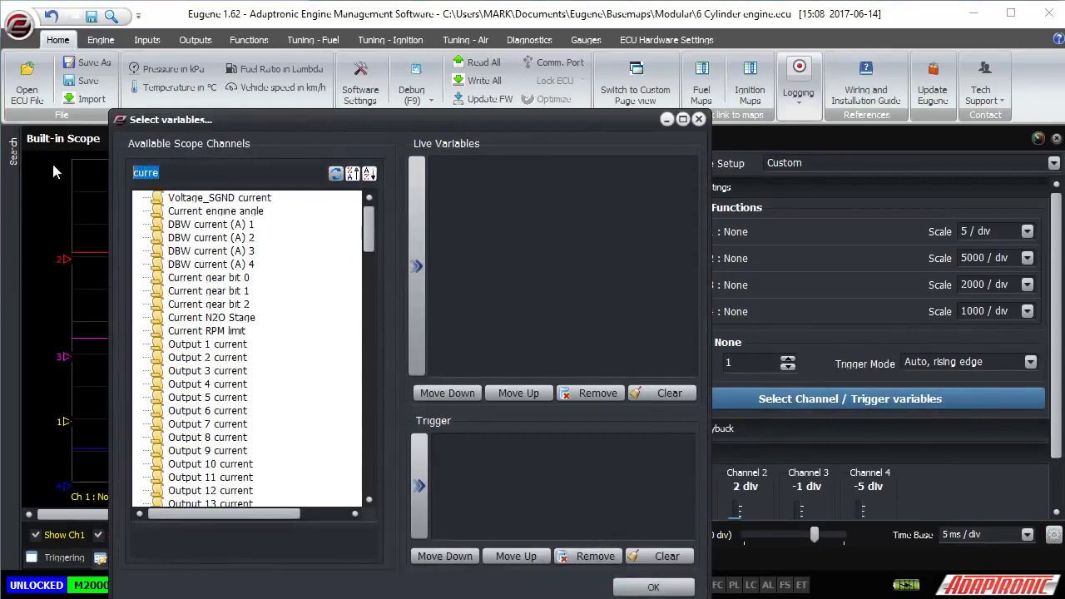
text(trigg)
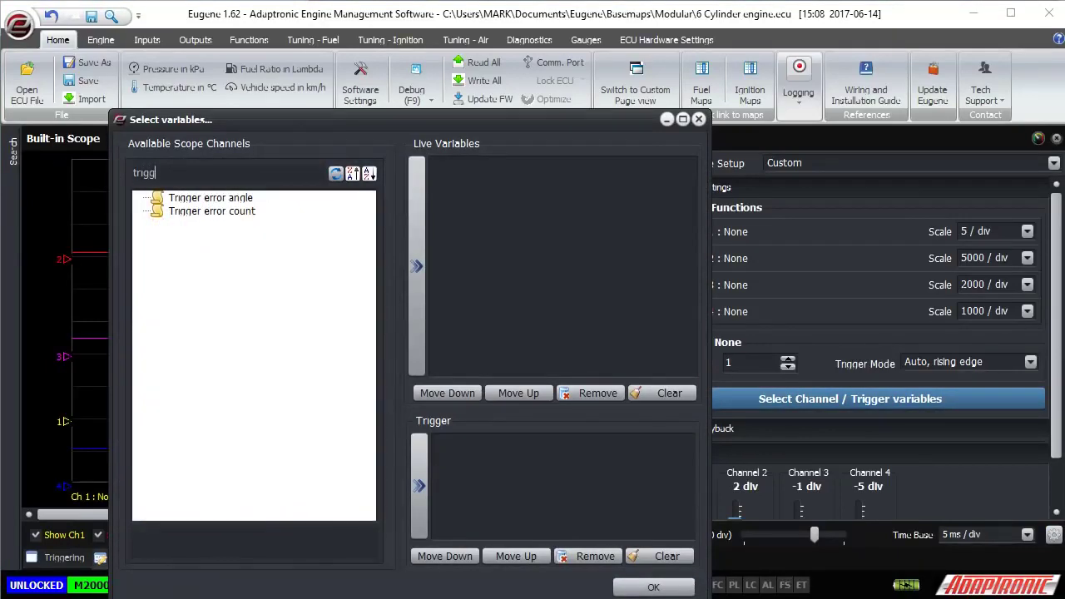
click(221, 212)
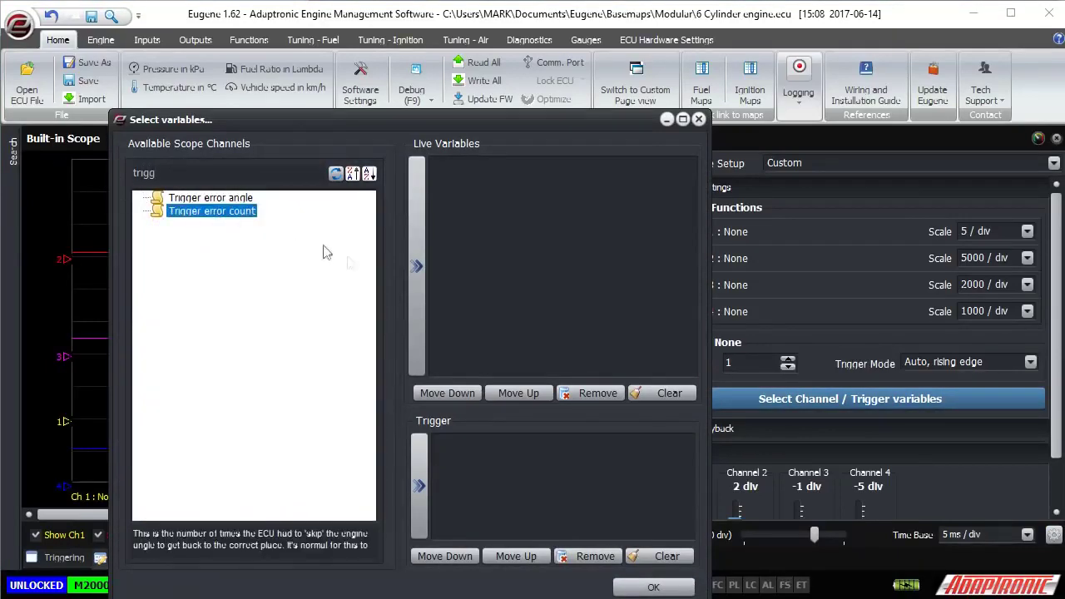
click(418, 275)
- Find the CAS2 Voltage and Current engine angle channels by filtering and add both to the live variables
drag(203, 173, 41, 170)
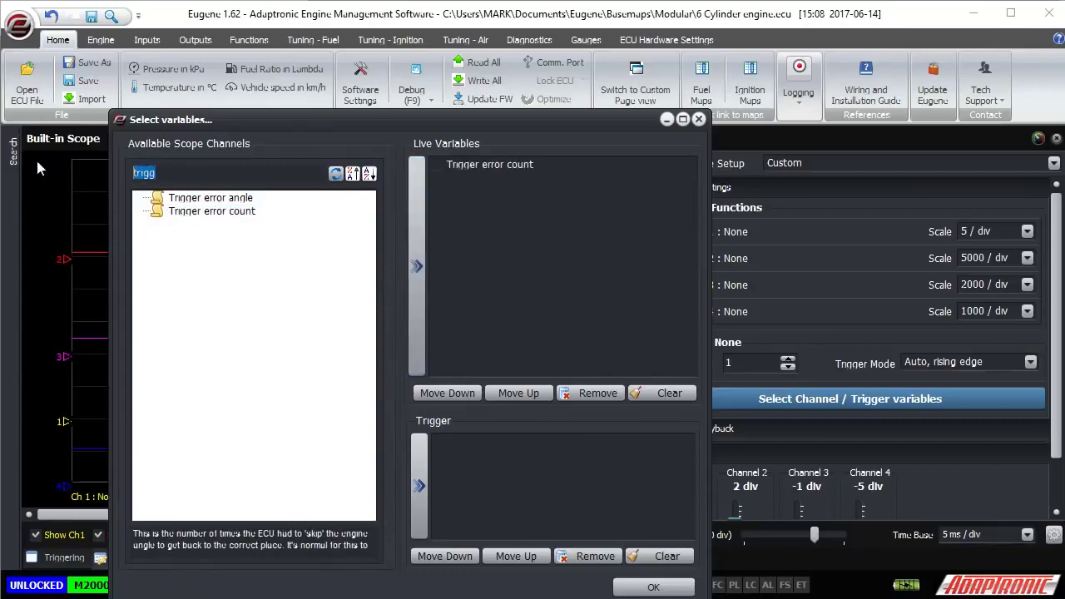
text(cus2)
click(199, 197)
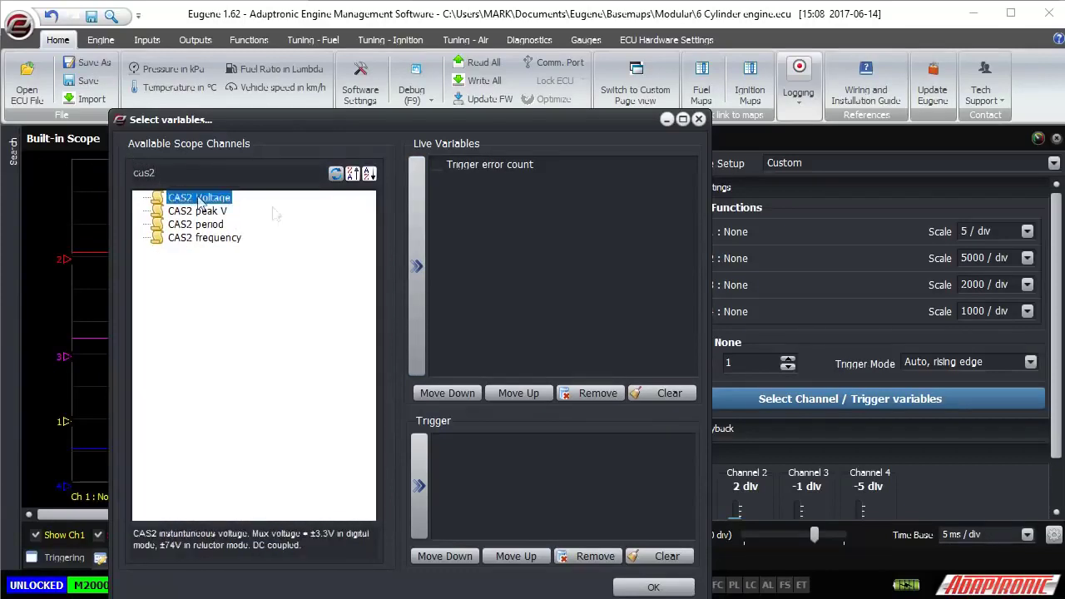
click(417, 275)
drag(200, 173, 132, 172)
text(curre)
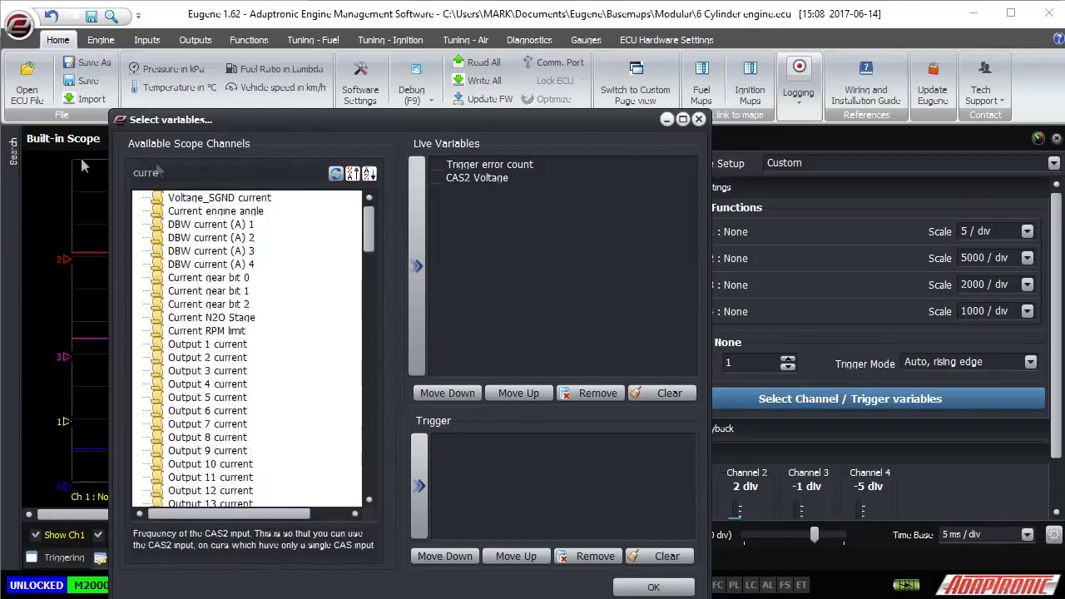
click(213, 211)
click(416, 266)
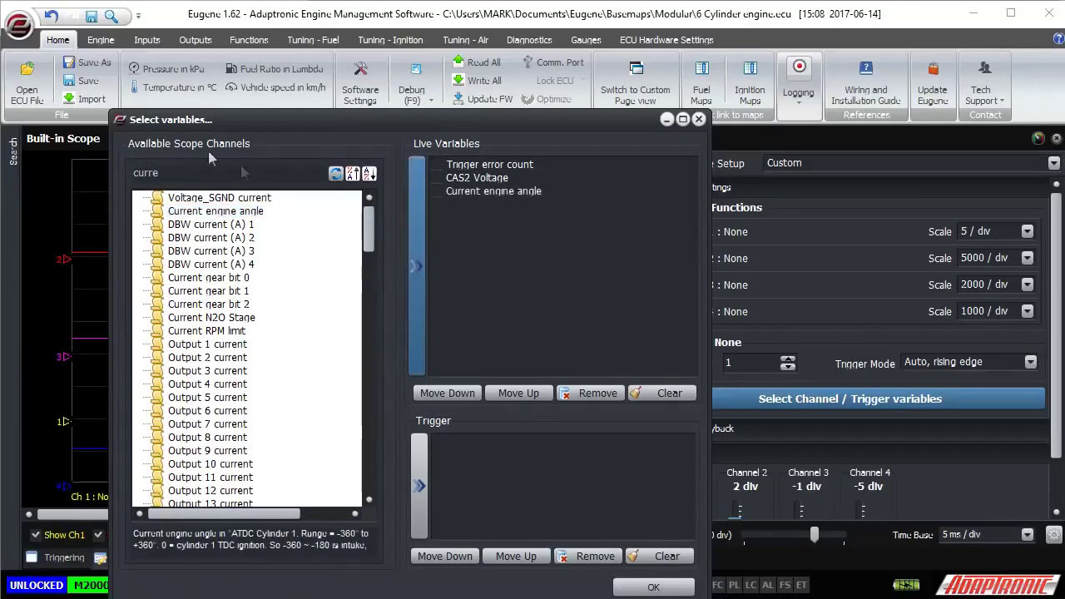
- Filter the available channels by "trigger" and assign Trigger error count as the scope's trigger variable
drag(198, 172, 92, 159)
text(trigger)
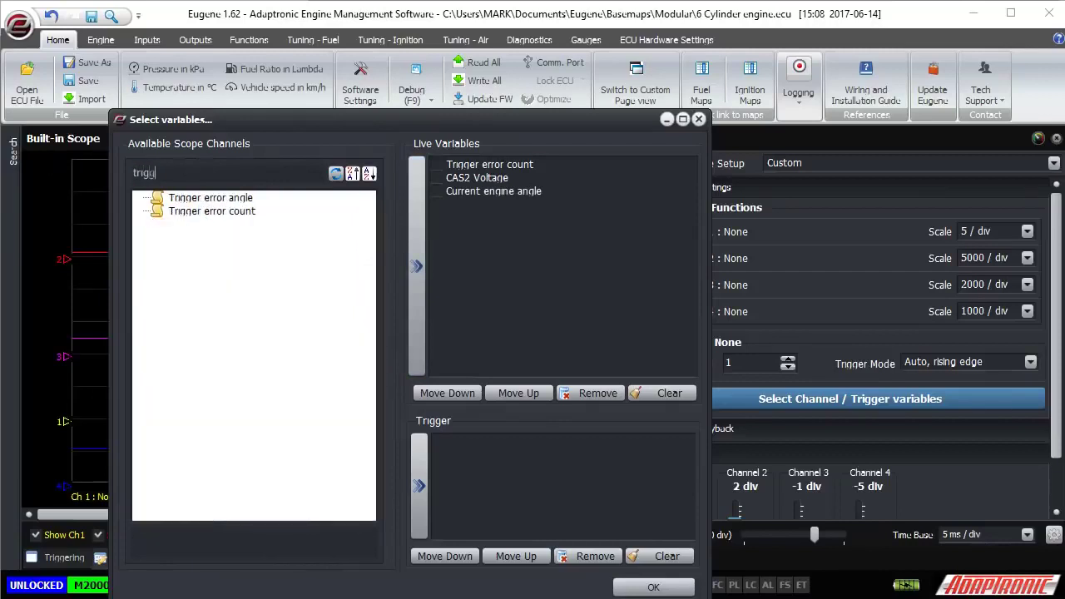
click(213, 212)
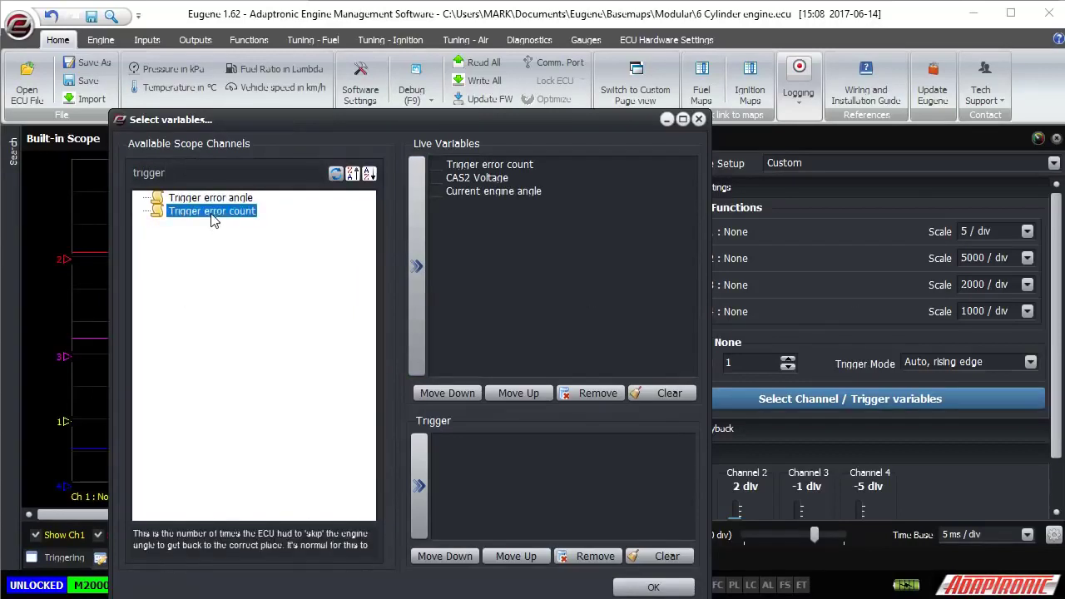
click(417, 487)
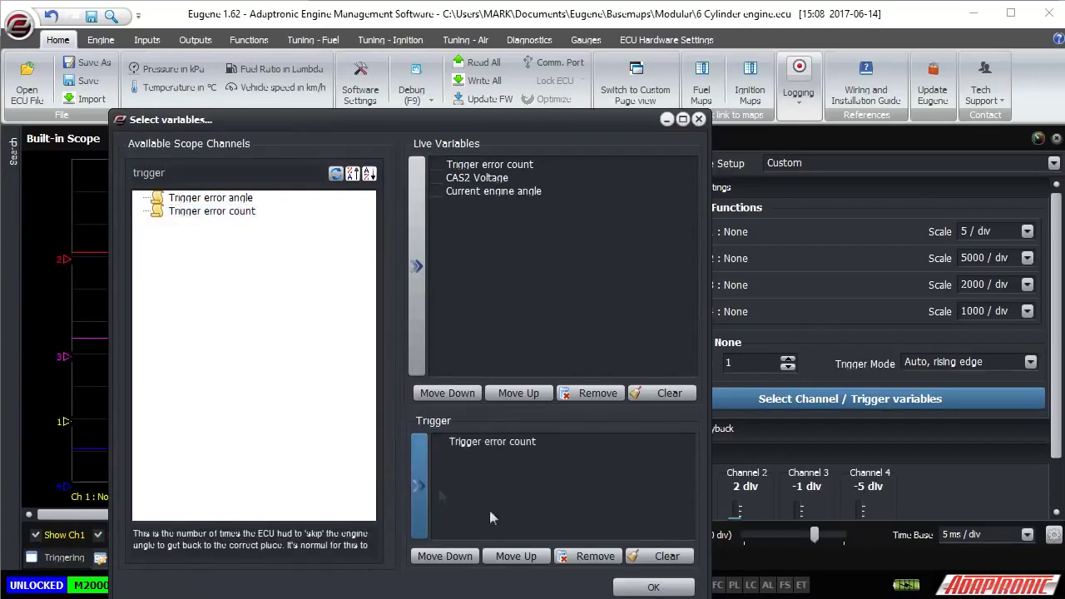
- Enable Trigger error count, CAS2 Voltage, Current engine angle and the Trigger error count trigger, and confirm the variable selection
click(435, 164)
click(435, 177)
click(436, 191)
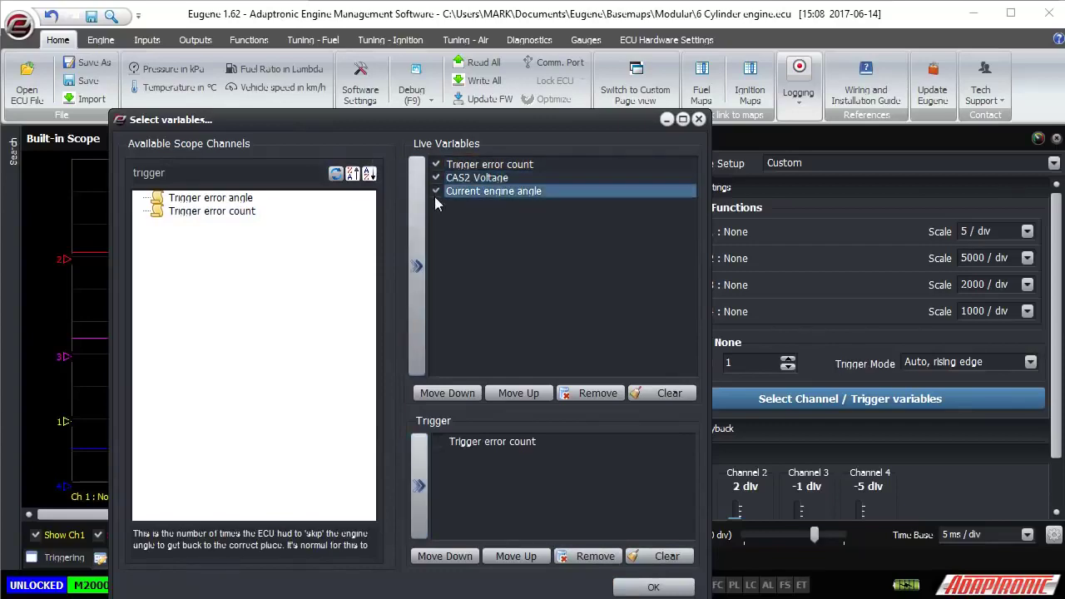
click(437, 442)
click(653, 586)
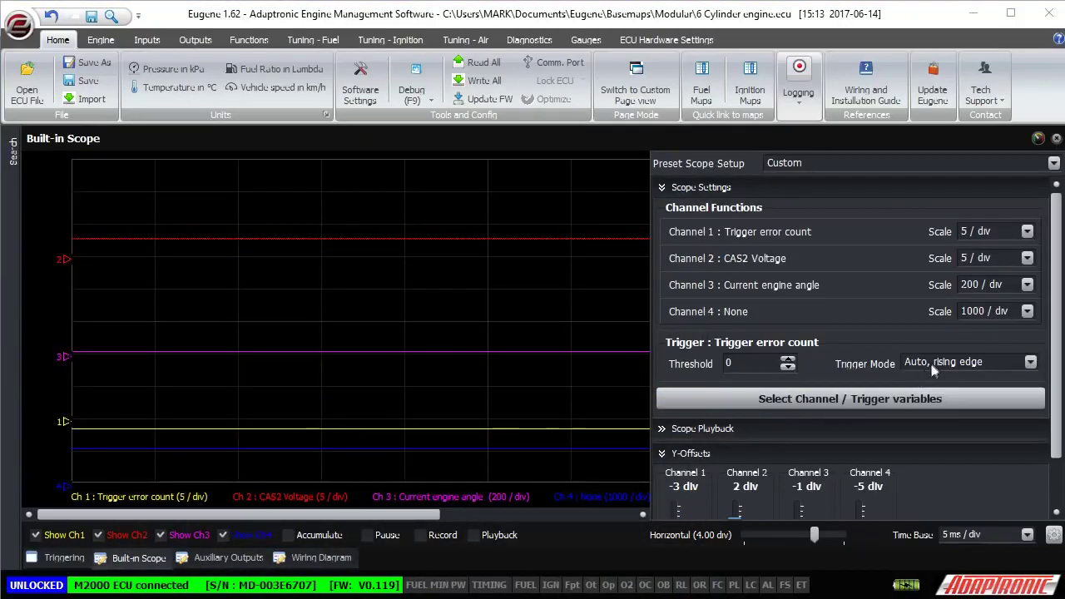
- Set the trigger mode to "Normal mode, rising edge" with a threshold of 5 and close the scope settings
click(933, 366)
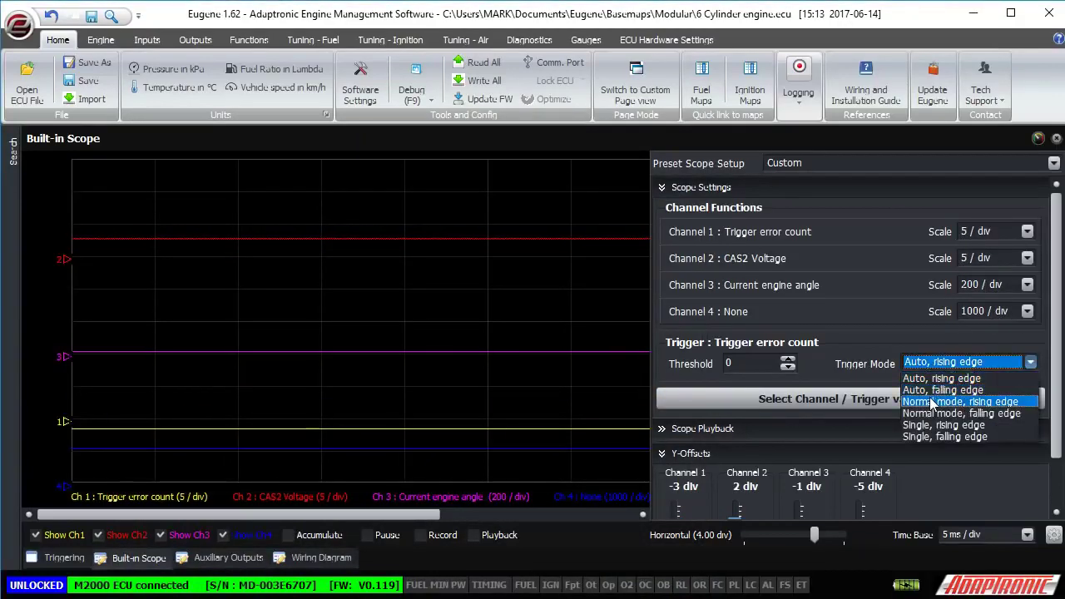
click(932, 403)
double_click(751, 361)
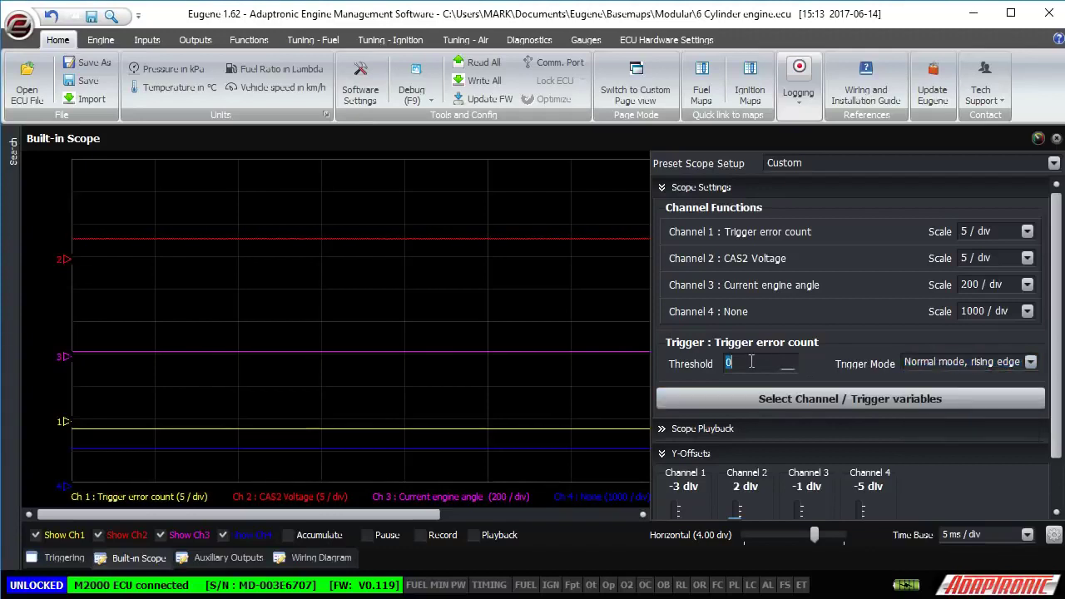
text(5)
key(Tab)
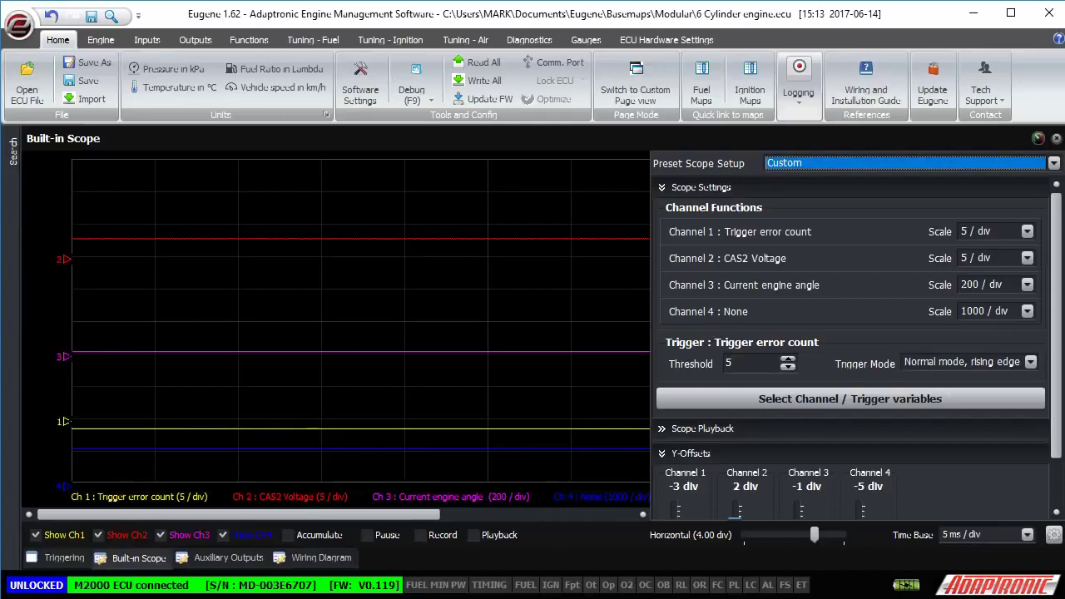
click(1052, 536)
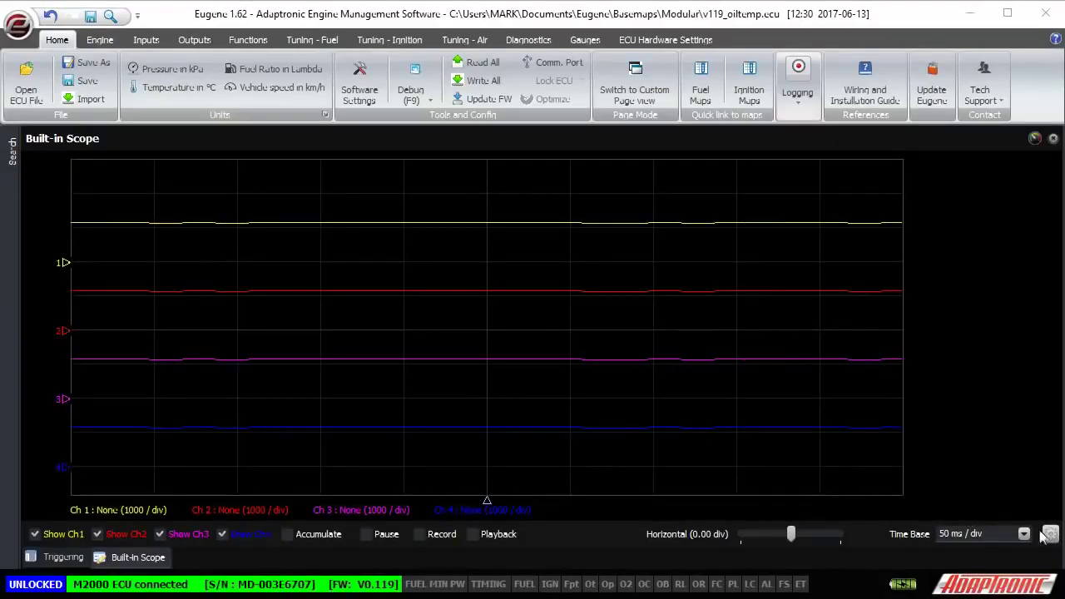
- Open the scope settings and channel selection, filter by "pedal" and add Pedal pos (DBW) to the live variables
click(1049, 534)
click(861, 400)
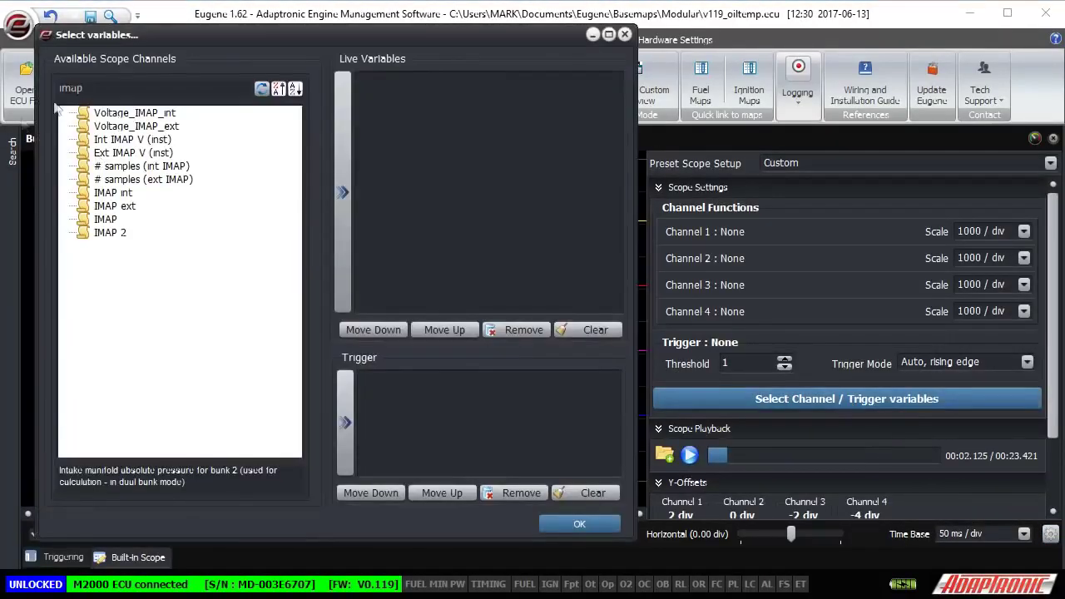
text(pedal)
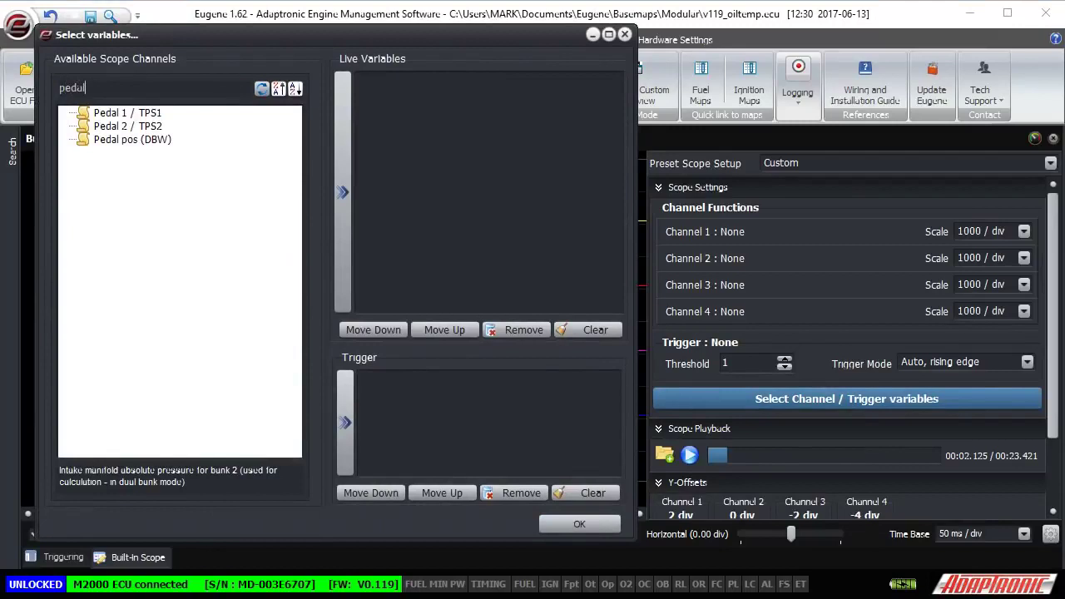
click(119, 143)
click(343, 192)
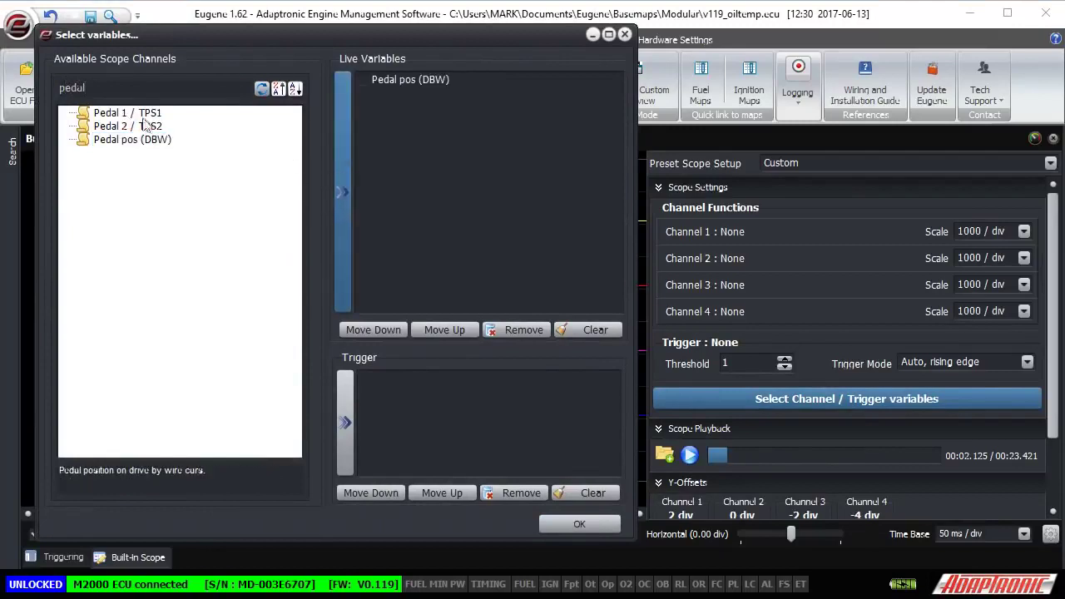
- Filter by "tps 1" and "rpm" to add TPS 1 (DBW) and RPM to the live variables
click(146, 90)
text(tps 1)
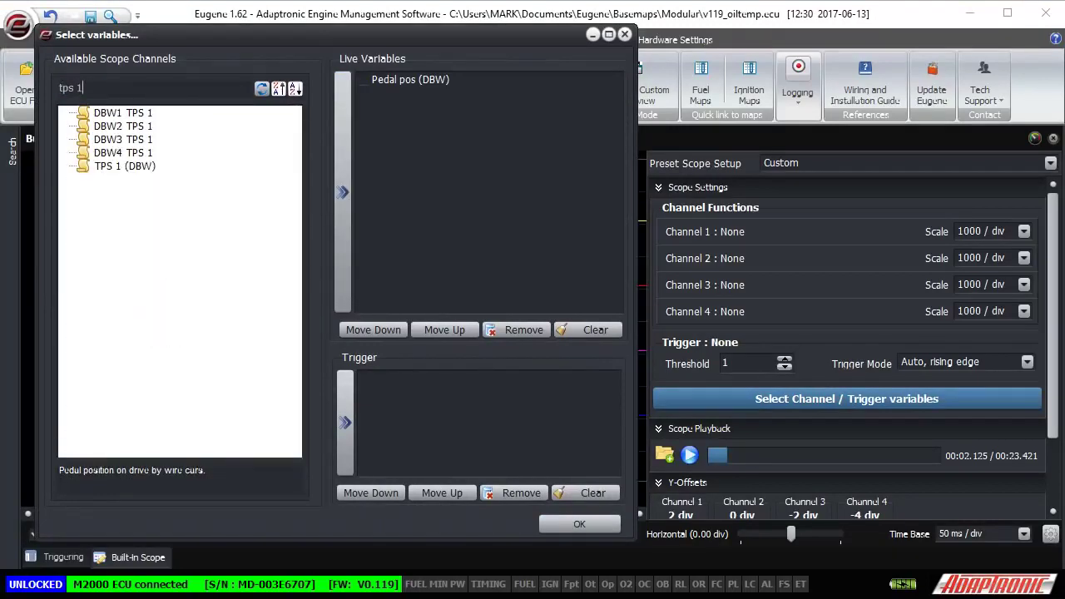
click(138, 167)
click(343, 192)
click(145, 88)
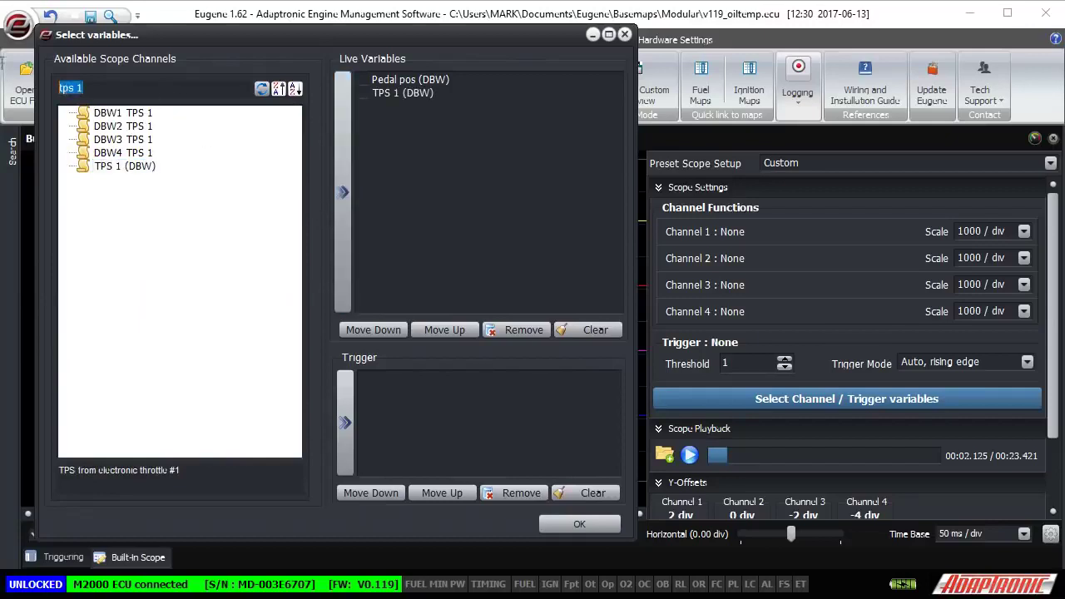
text(rpm)
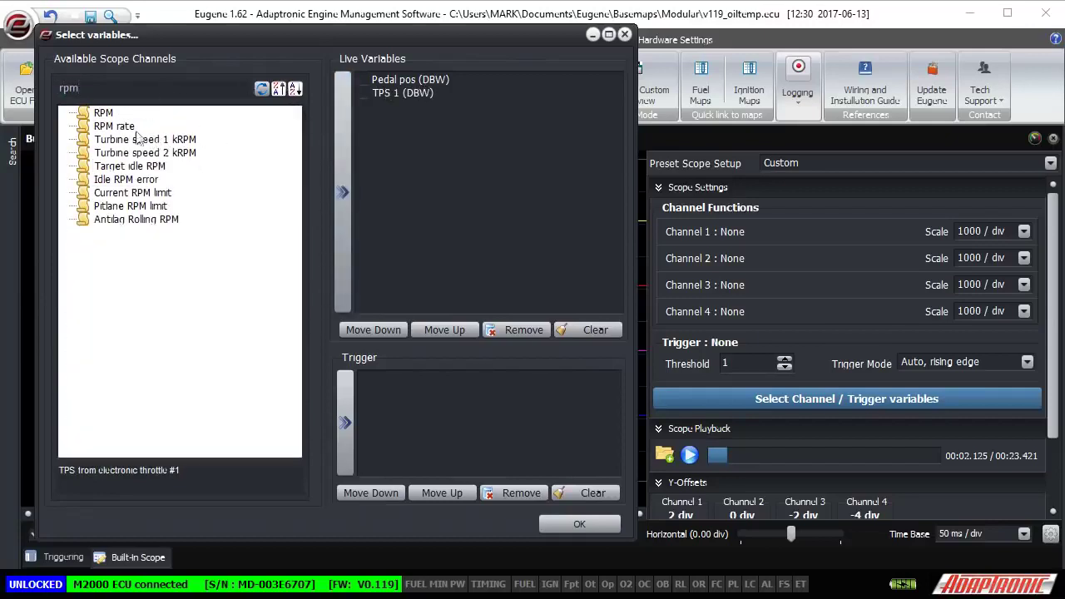
click(104, 113)
click(343, 192)
- Filter the available channels by "ima" and add IMAP to the live variables
click(75, 87)
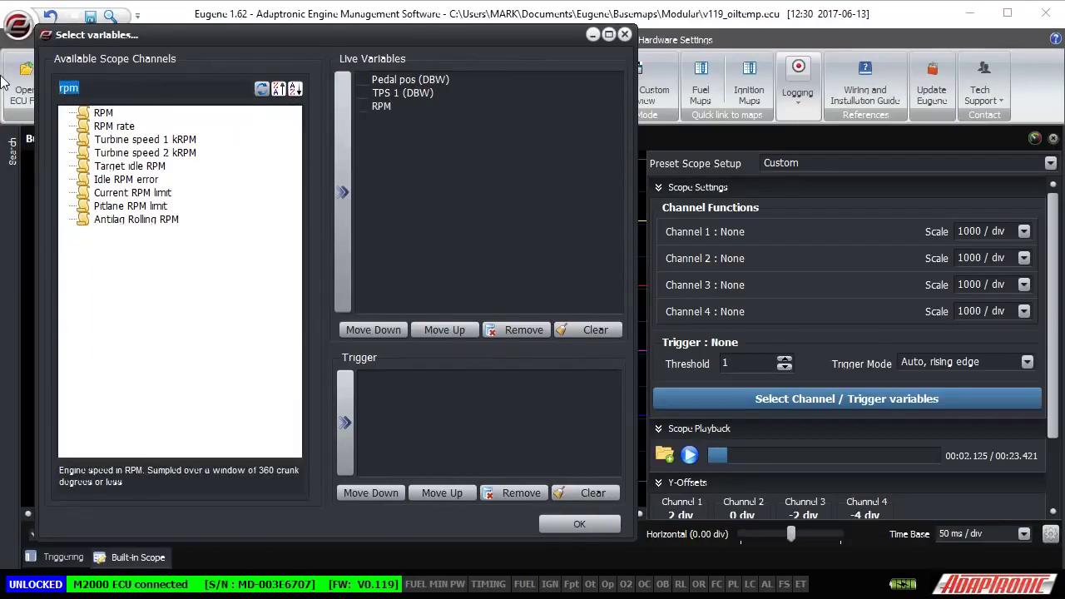
text(ima)
click(108, 220)
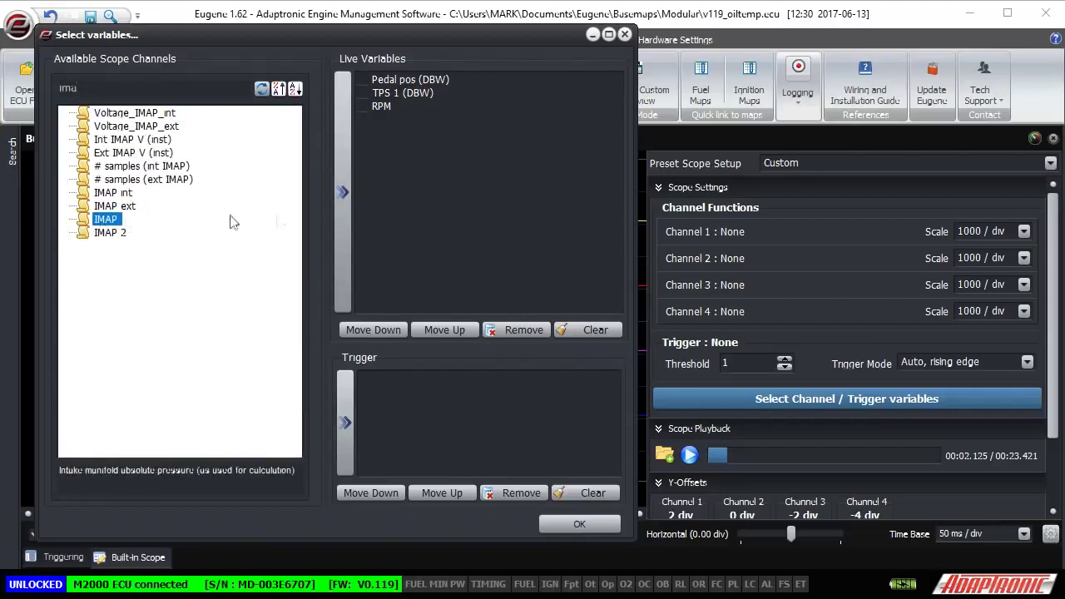
click(338, 242)
- Put RPM first in the live variables and enable RPM, Pedal pos (DBW), TPS 1 (DBW) and IMAP
click(364, 101)
click(364, 94)
click(366, 104)
click(364, 119)
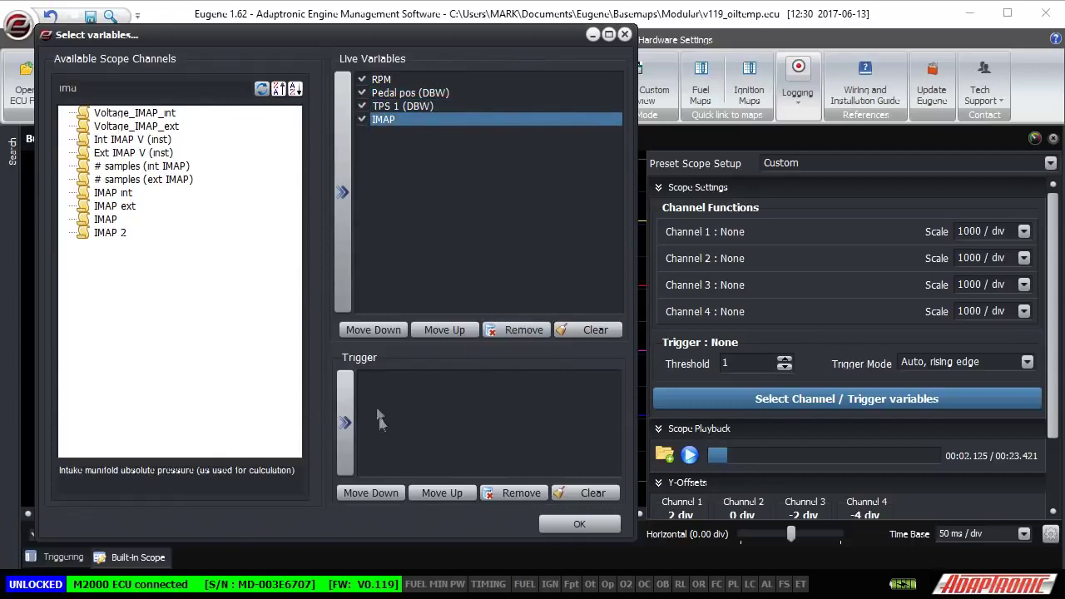
- Filter by "pedal", assign Pedal pos (DBW) as the trigger variable and confirm the variable selection
click(148, 87)
text(pe)
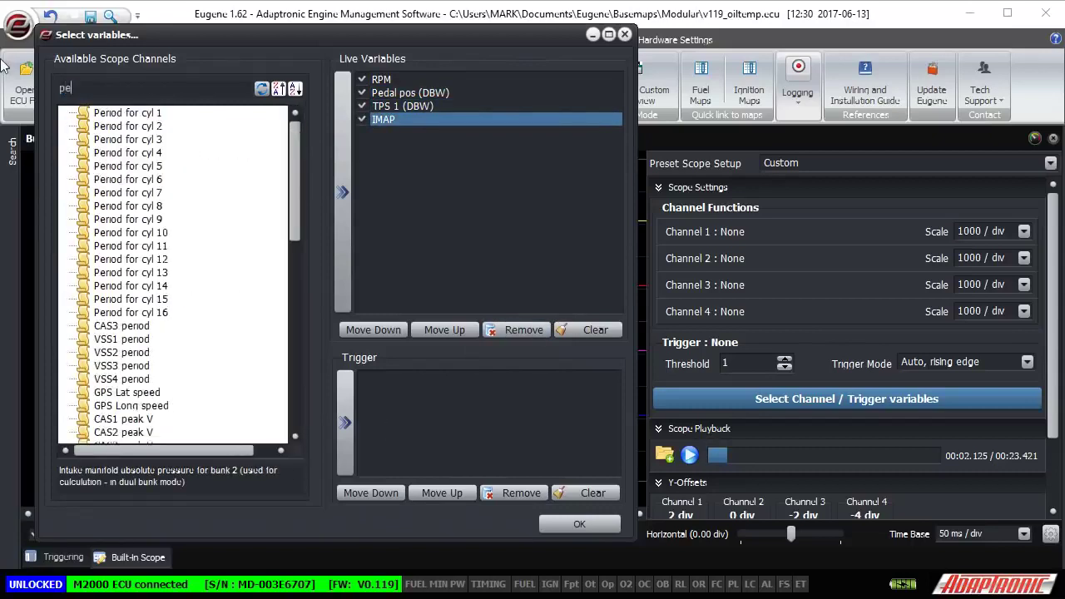
text(dal)
click(138, 139)
click(343, 418)
click(579, 523)
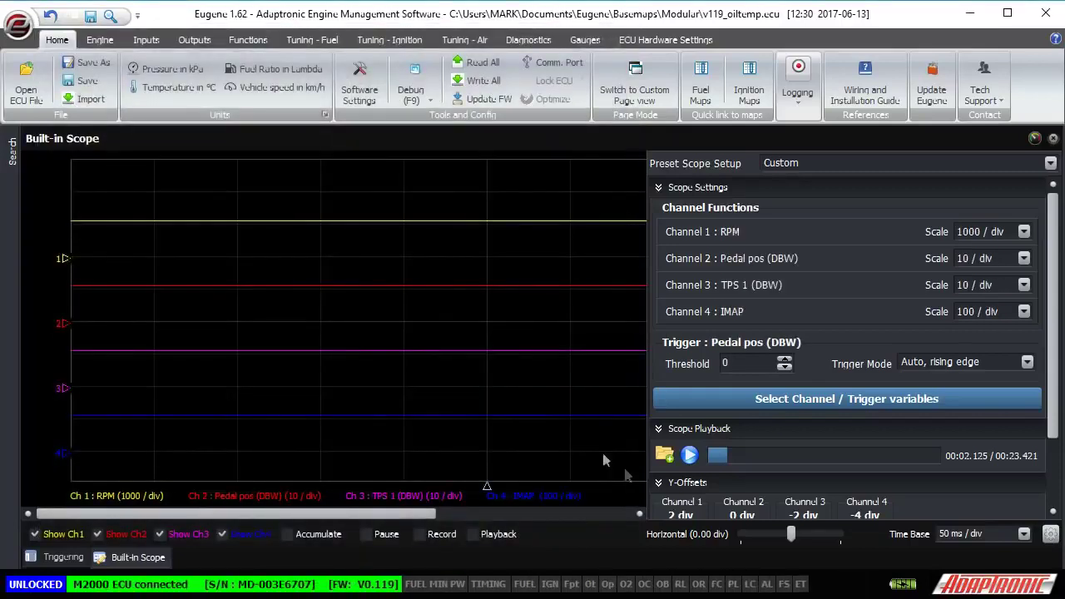
- Open the time base choices for the scope
click(971, 537)
click(980, 588)
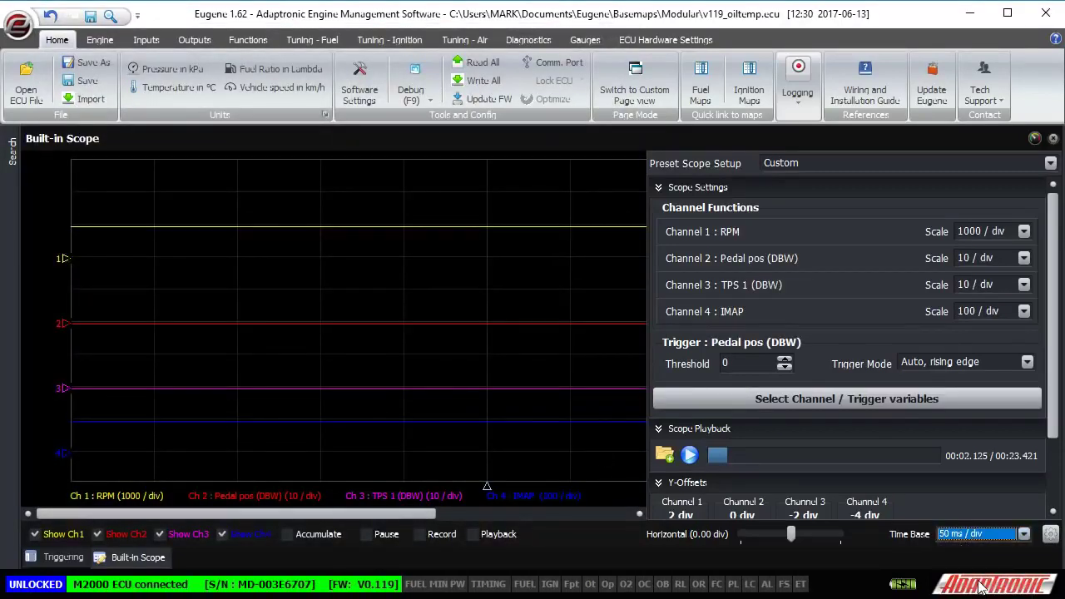